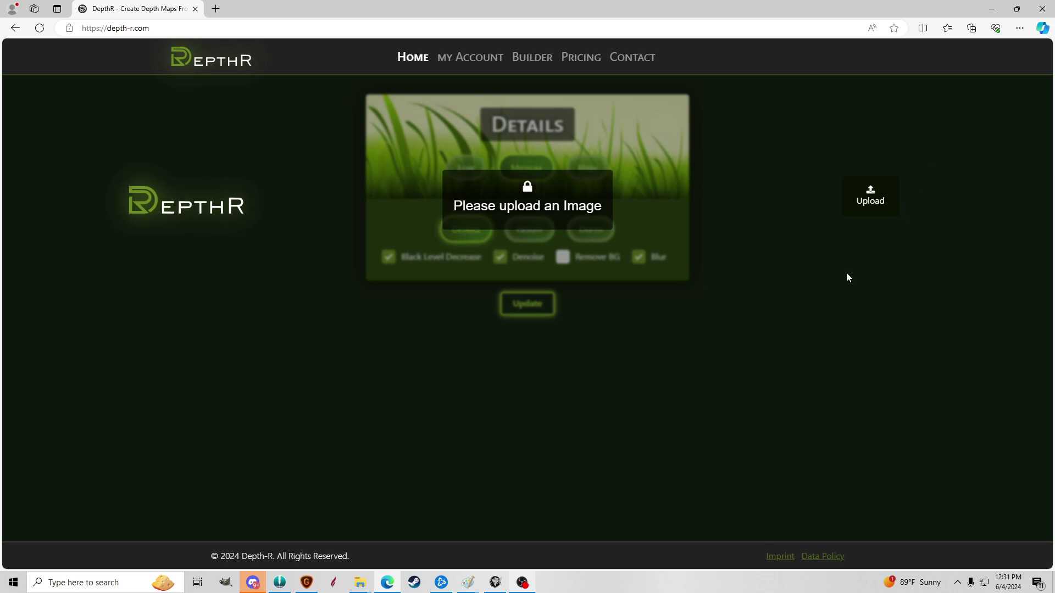
Upload the greyscale raven relief image from the video-work folder.
left_click(869, 208)
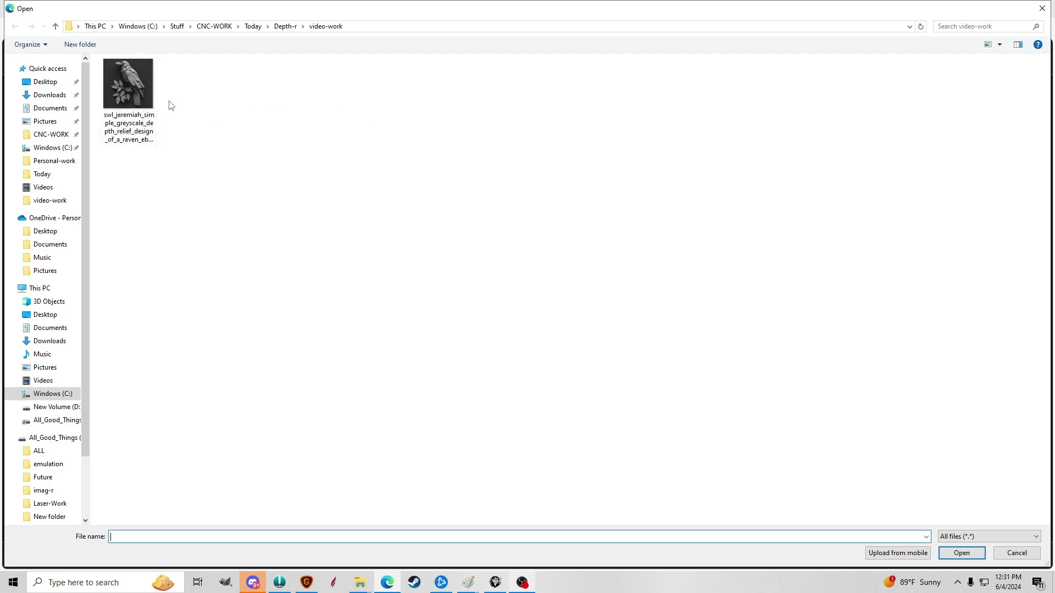
left_click(134, 96)
double_click(133, 96)
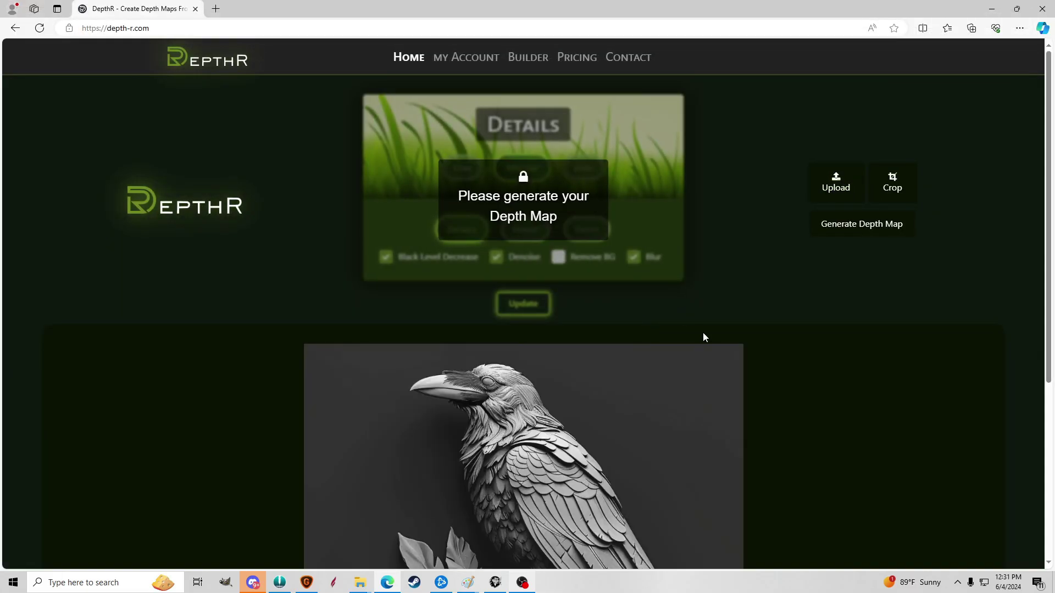
Look over the uploaded raven image from head to tail before generating its depth map.
scroll(659, 373, "down", 4)
scroll(754, 291, "up", 2)
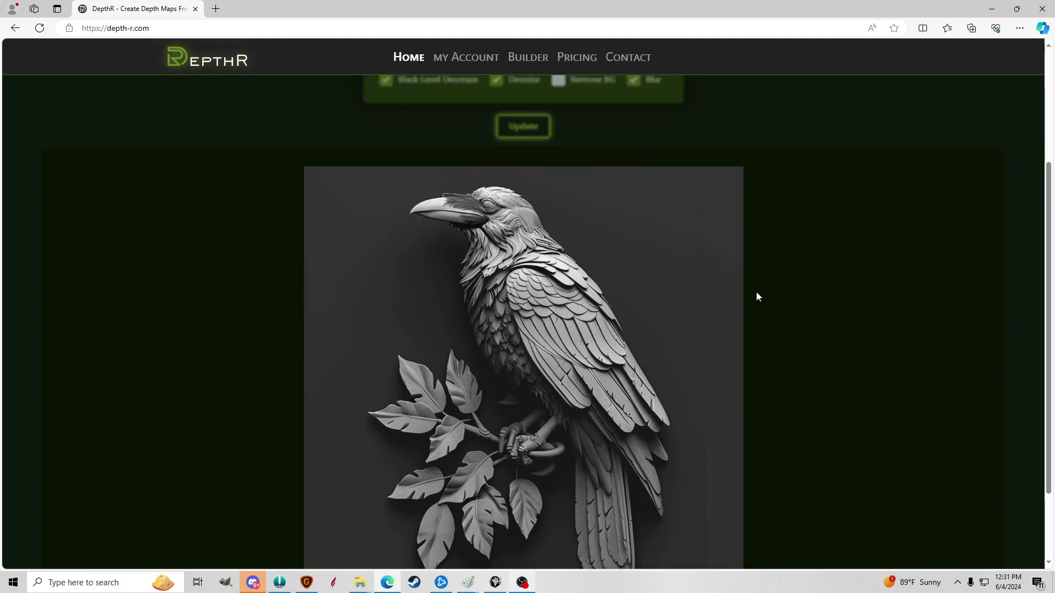
scroll(697, 391, "up", 2)
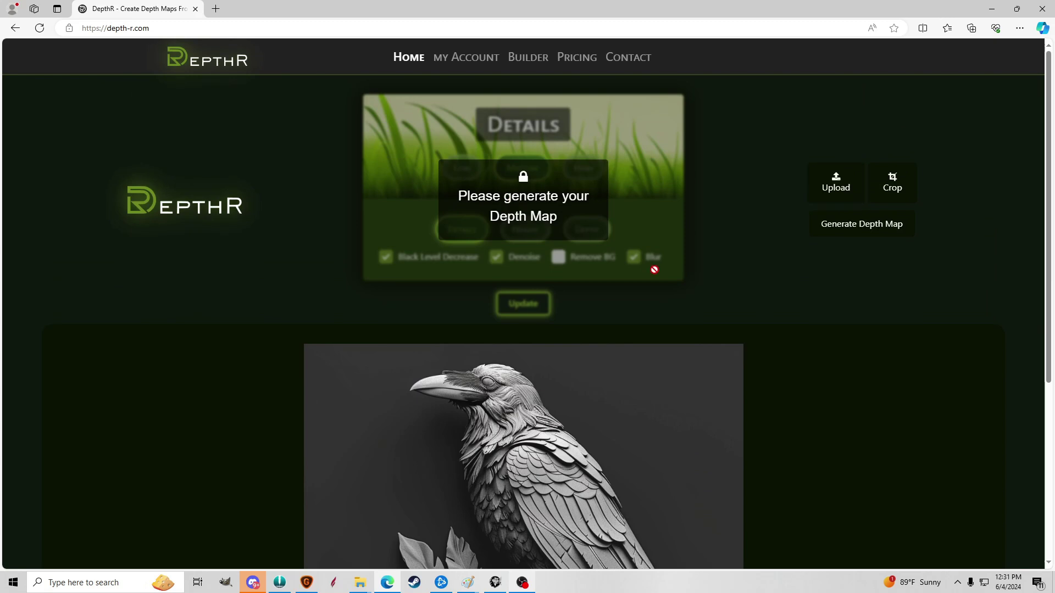
scroll(787, 357, "down", 4)
scroll(776, 385, "up", 4)
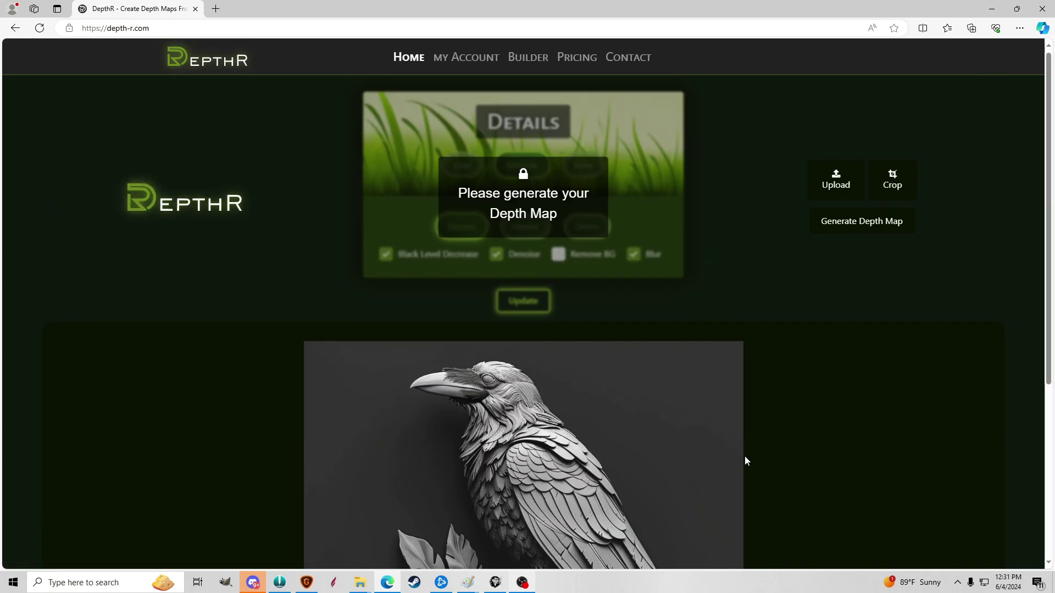
scroll(752, 448, "down", 2)
scroll(758, 445, "down", 2)
scroll(754, 446, "up", 2)
scroll(754, 446, "down", 3)
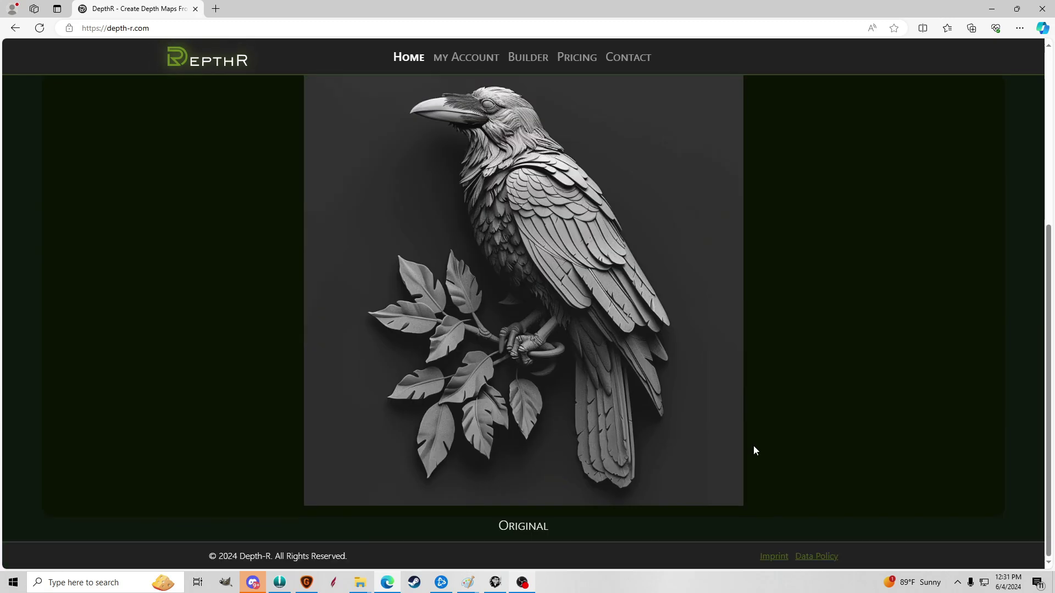
scroll(755, 442, "up", 1)
scroll(755, 443, "up", 4)
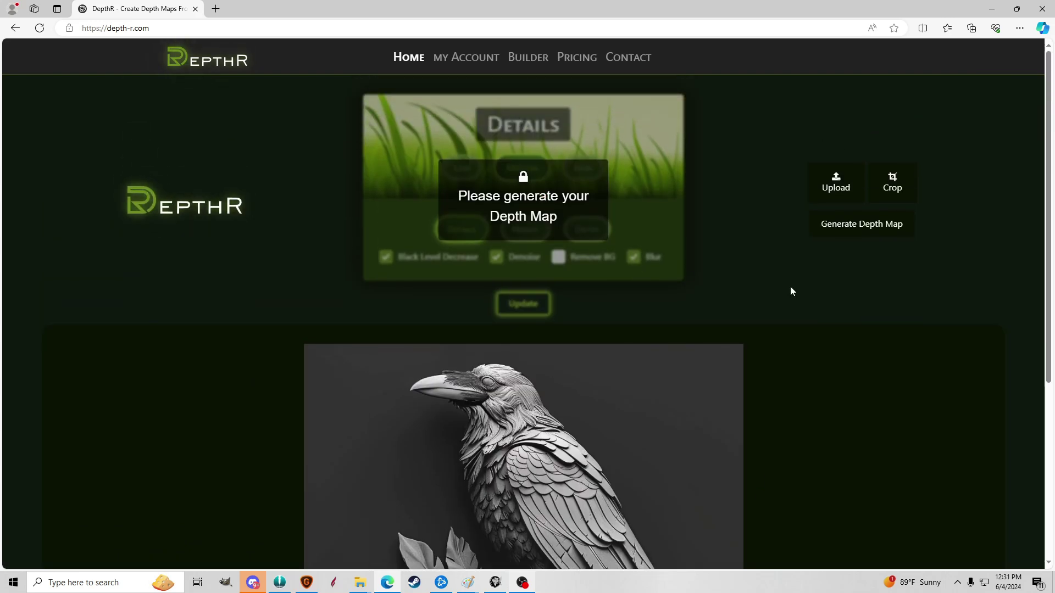
scroll(790, 286, "down", 2)
scroll(789, 297, "up", 2)
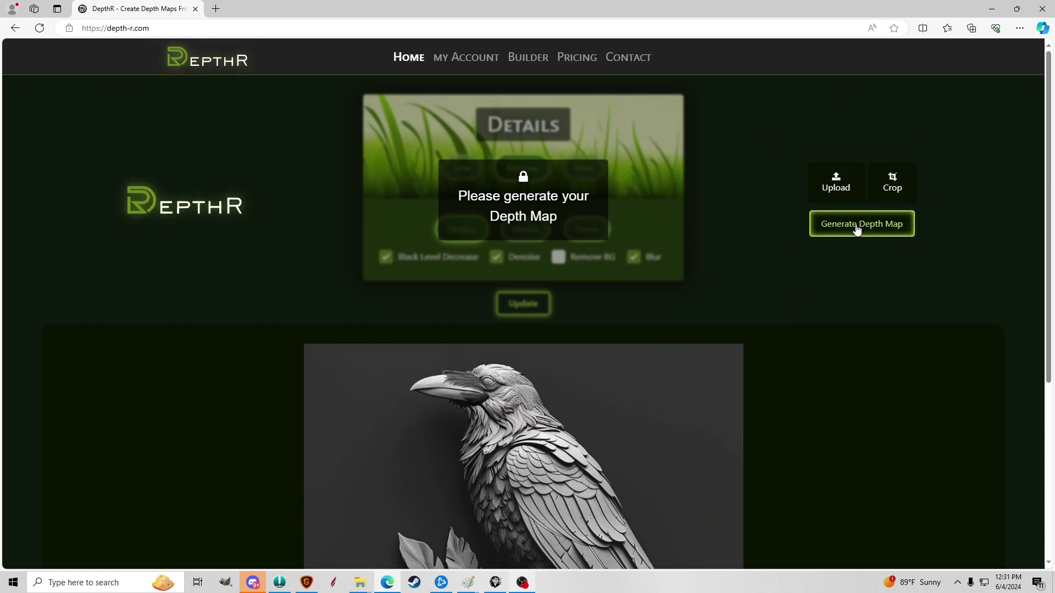
Generate a depth map from the uploaded raven image.
left_click(873, 227)
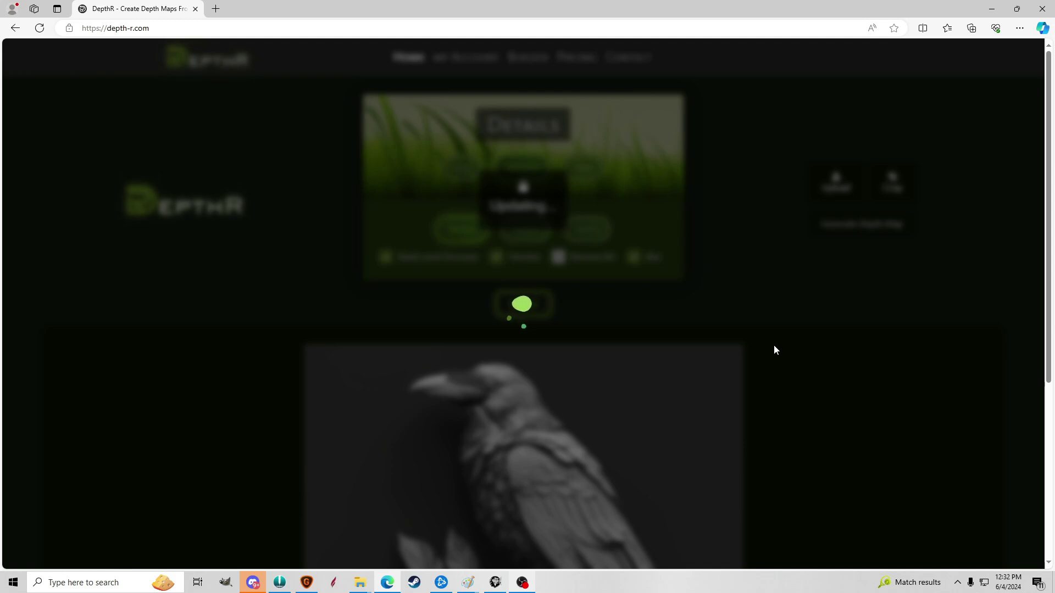
scroll(773, 363, "down", 2)
scroll(772, 382, "down", 2)
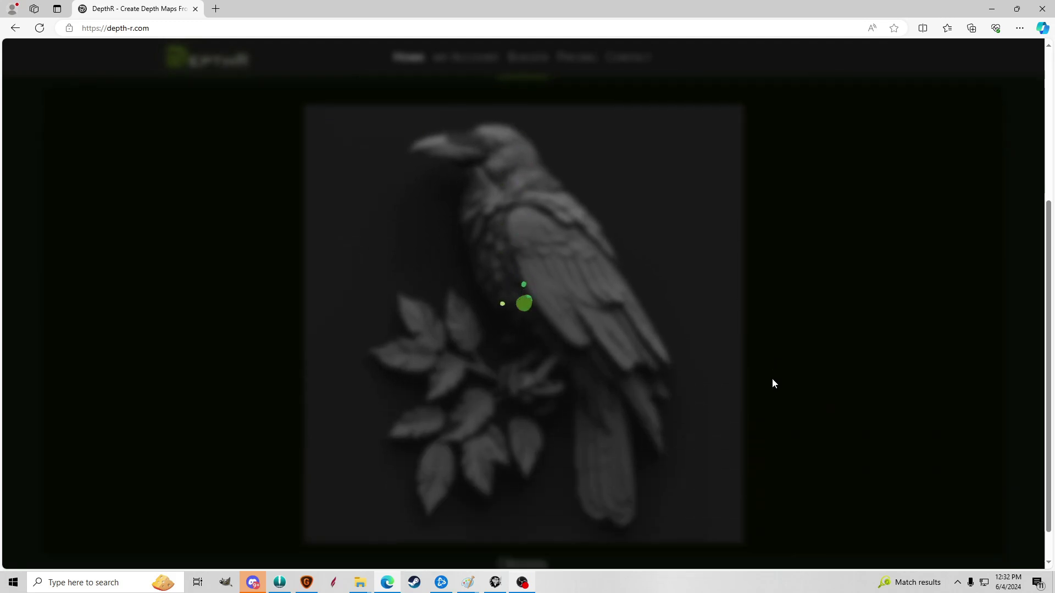
scroll(773, 383, "up", 2)
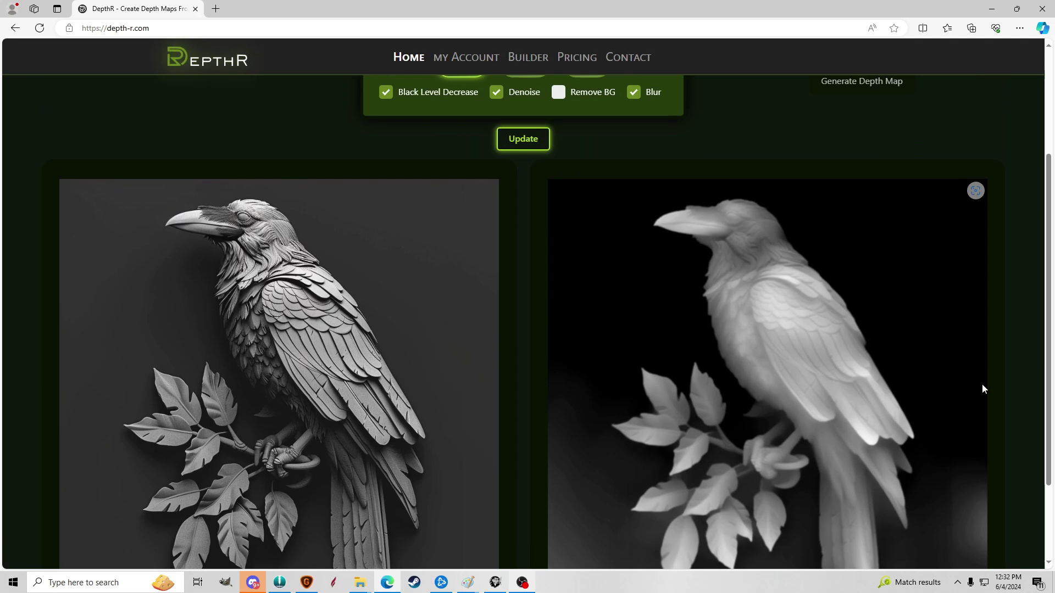
Compare the generated depth map with the original raven image, checking feathers, leaves and background.
scroll(1018, 334, "down", 2)
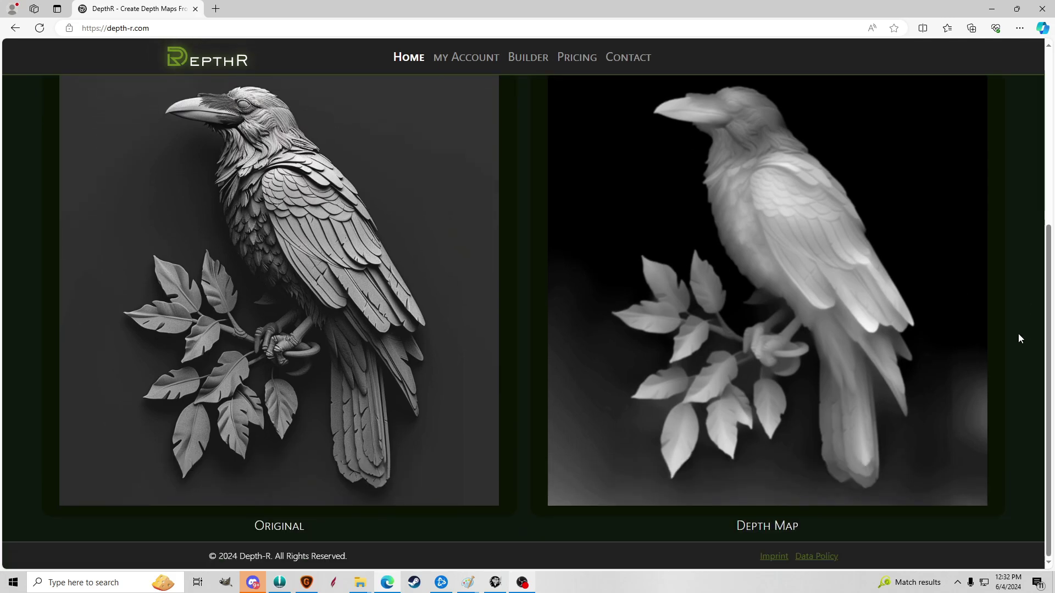
scroll(1019, 337, "up", 2)
scroll(1018, 337, "down", 1)
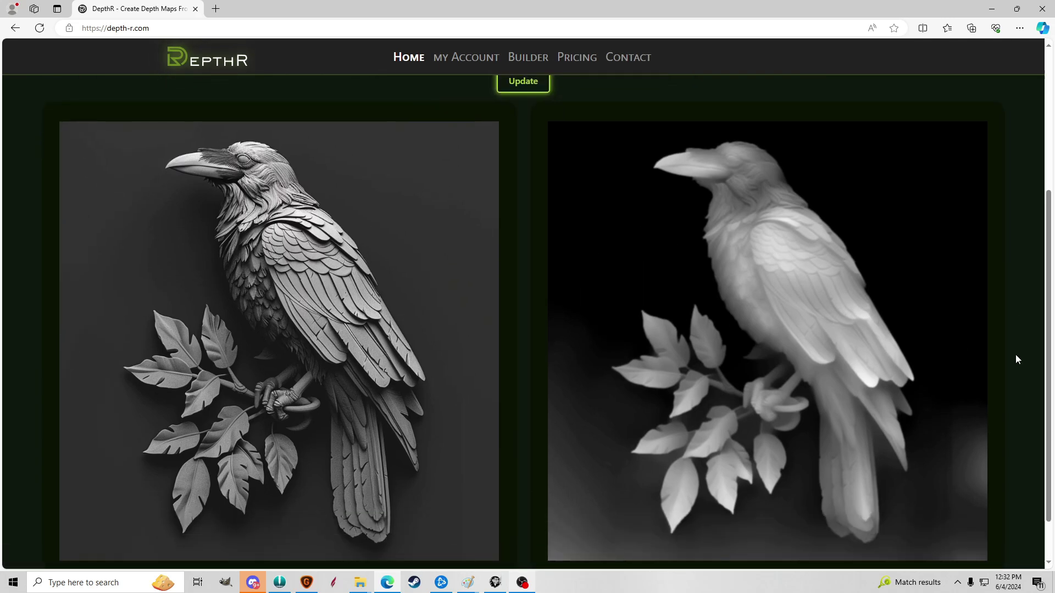
scroll(1015, 357, "up", 3)
scroll(902, 355, "down", 2)
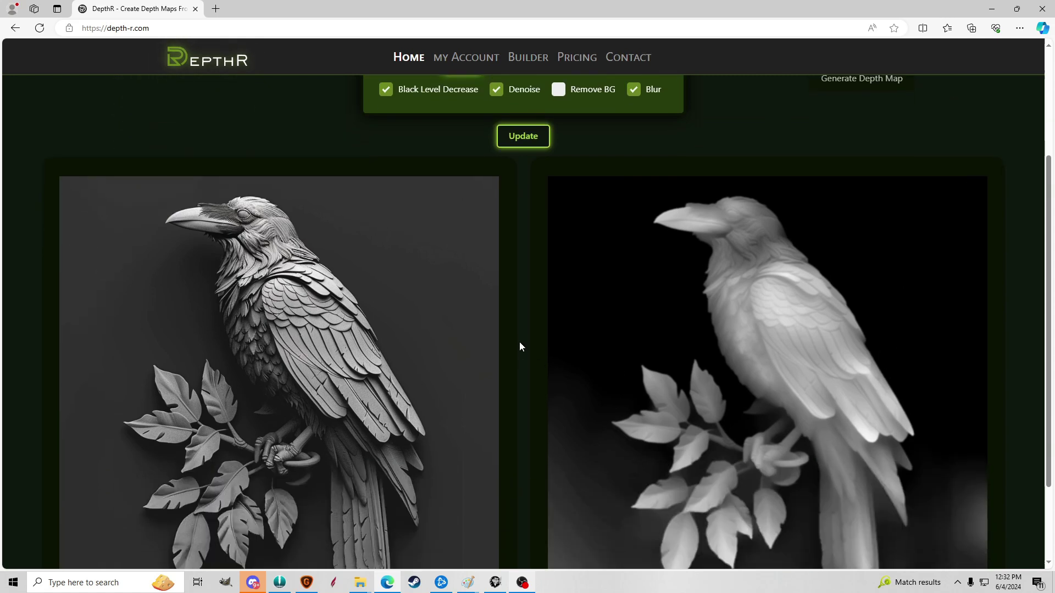
scroll(521, 346, "down", 2)
scroll(520, 349, "up", 5)
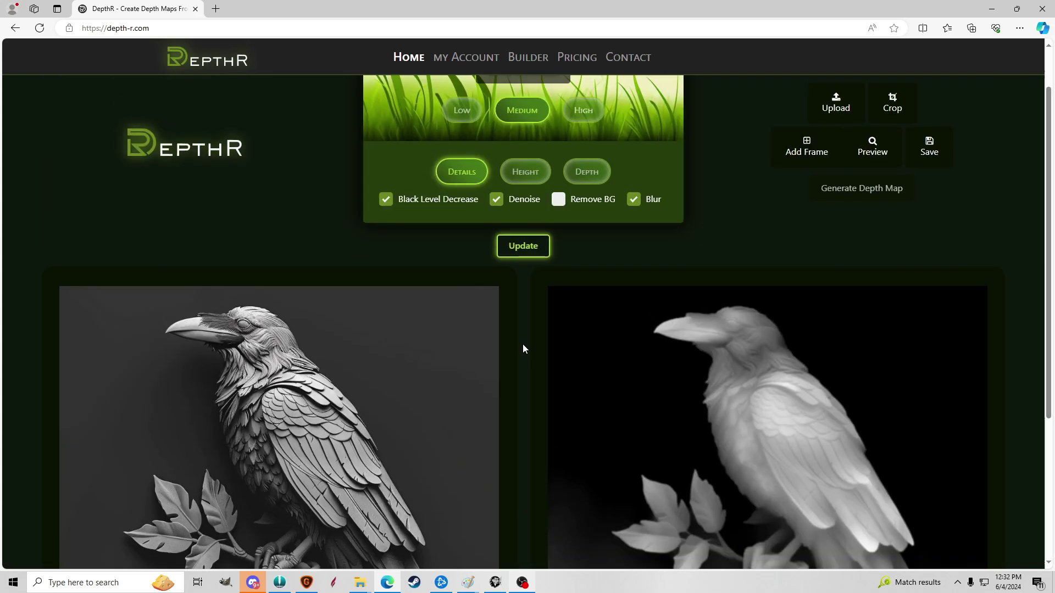
scroll(553, 388, "down", 1)
scroll(523, 417, "down", 2)
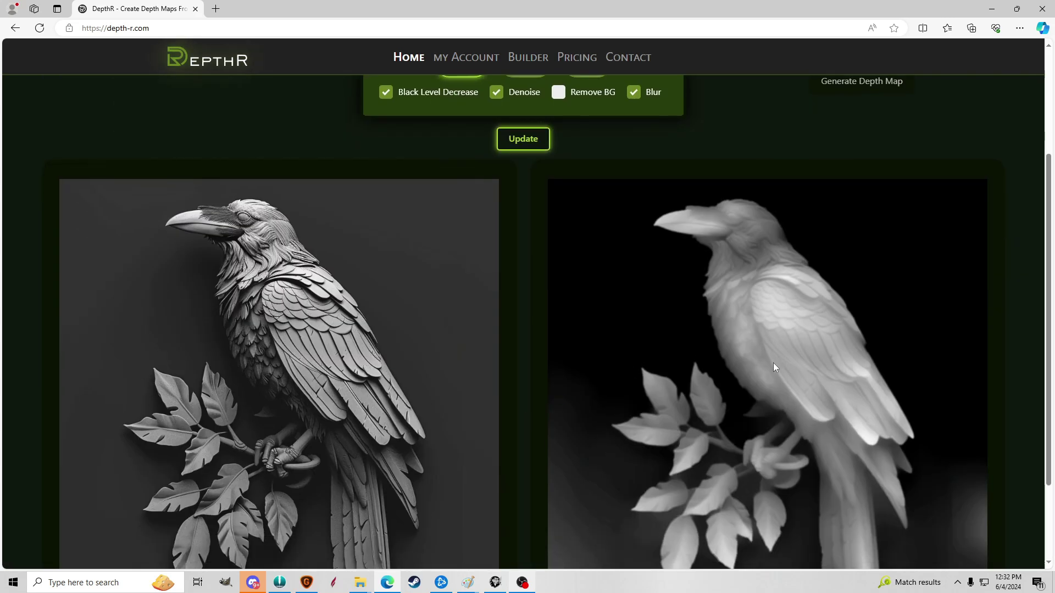
scroll(780, 361, "up", 3)
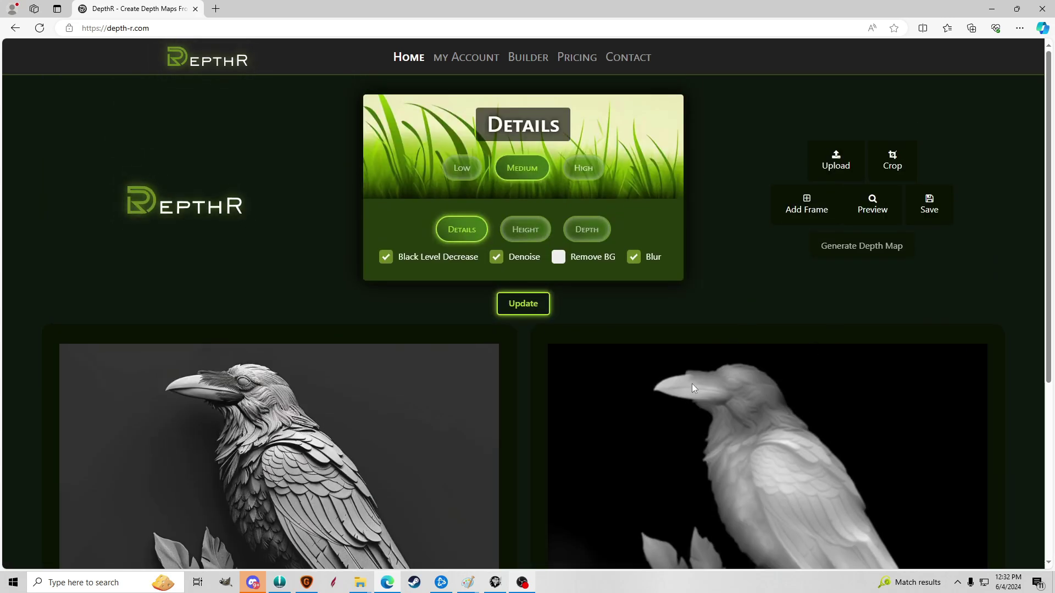
scroll(624, 428, "down", 5)
scroll(625, 430, "up", 1)
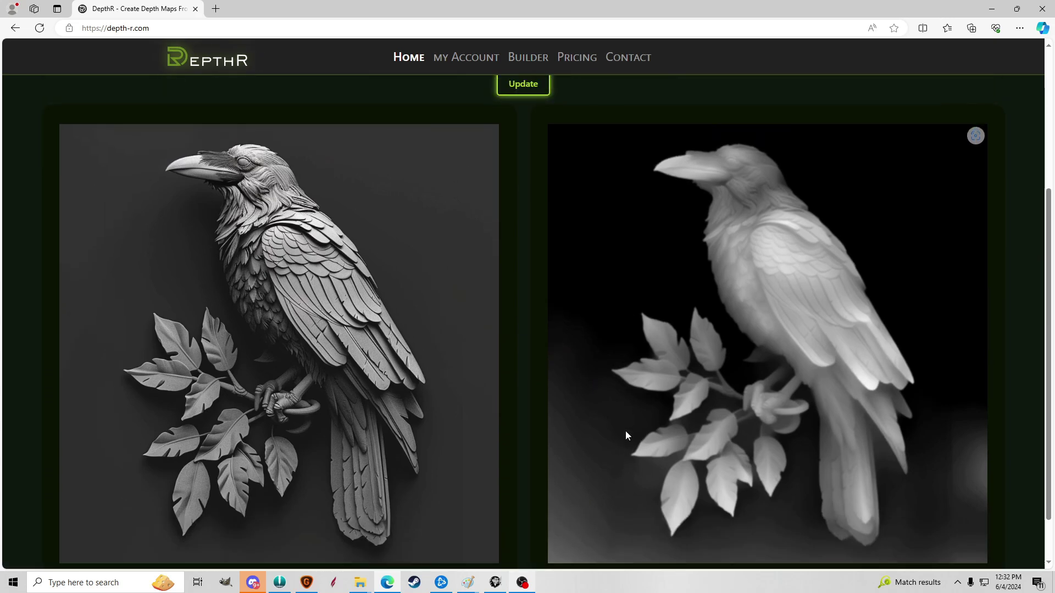
scroll(625, 430, "down", 1)
scroll(625, 430, "up", 4)
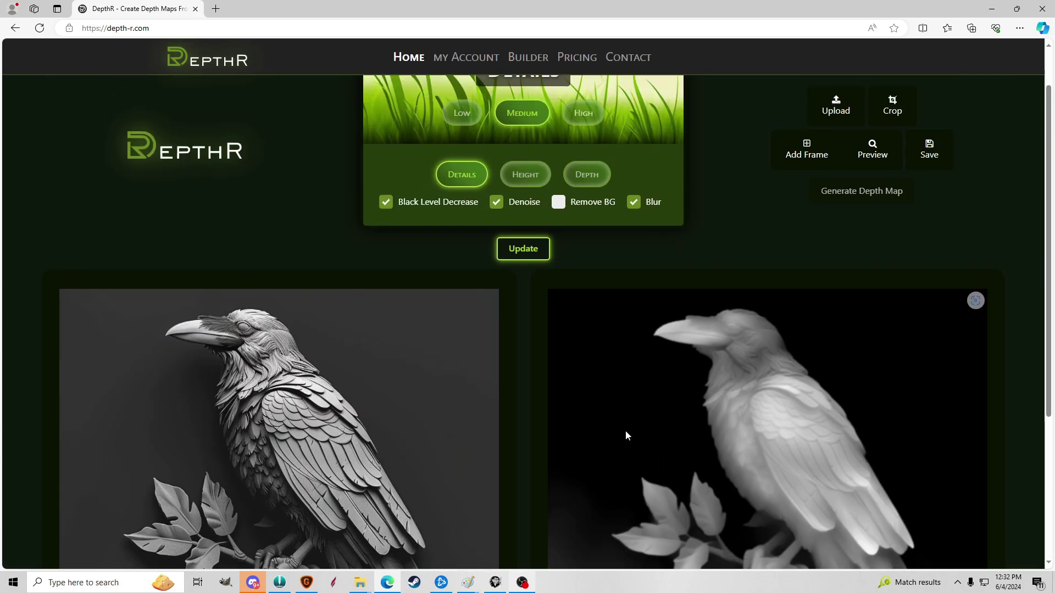
scroll(714, 338, "down", 3)
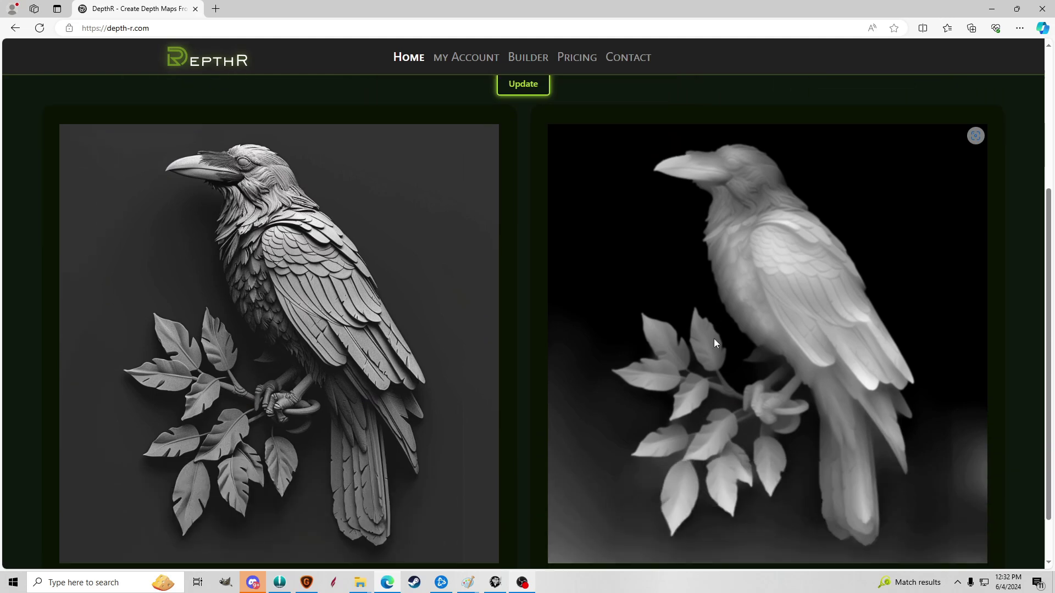
scroll(714, 338, "up", 3)
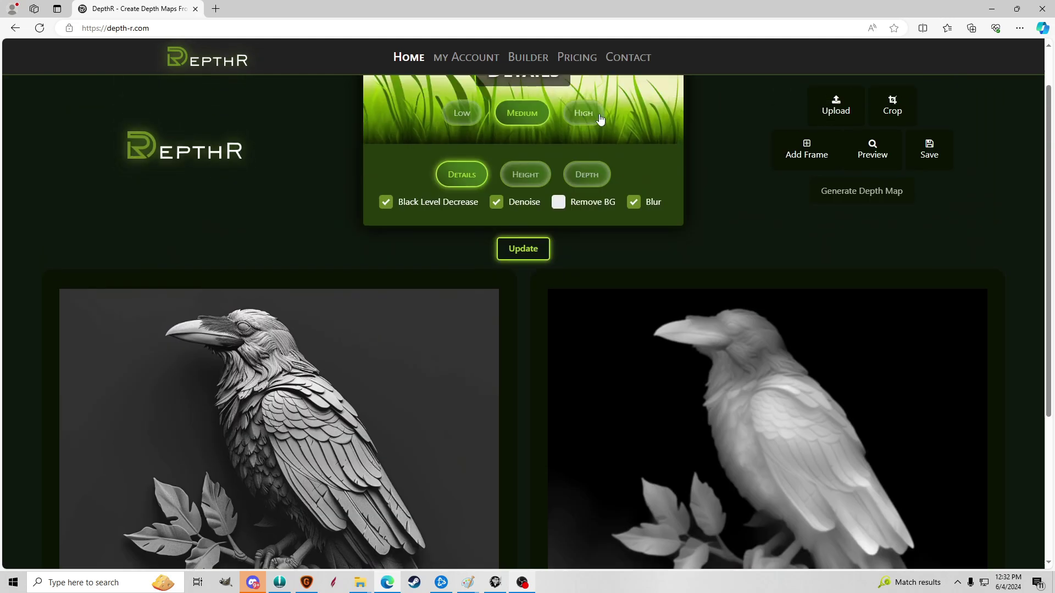
Set the detail level to High and update the raven's depth map.
scroll(610, 175, "up", 1)
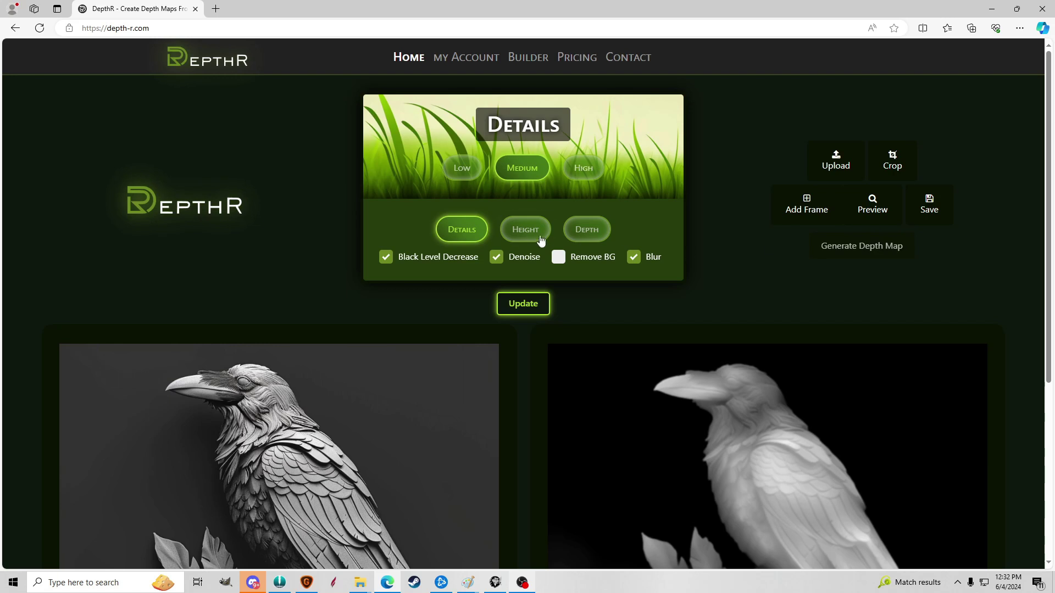
left_click(582, 168)
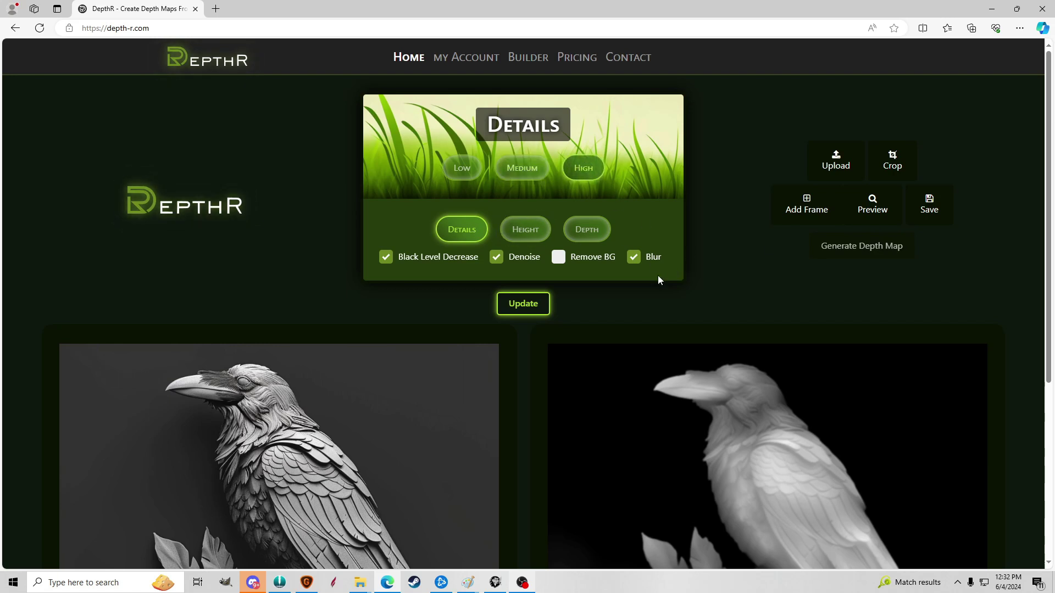
left_click(522, 305)
Examine the feather and leaf detail in the updated depth map against the original image.
scroll(937, 327, "down", 3)
scroll(847, 393, "down", 2)
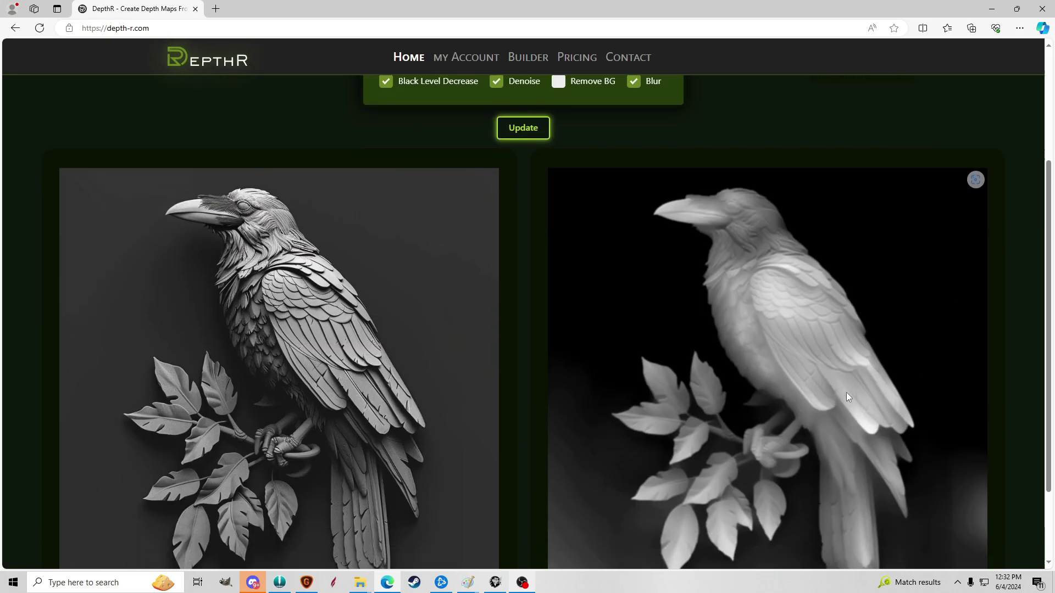
scroll(848, 401, "up", 2)
scroll(855, 403, "down", 3)
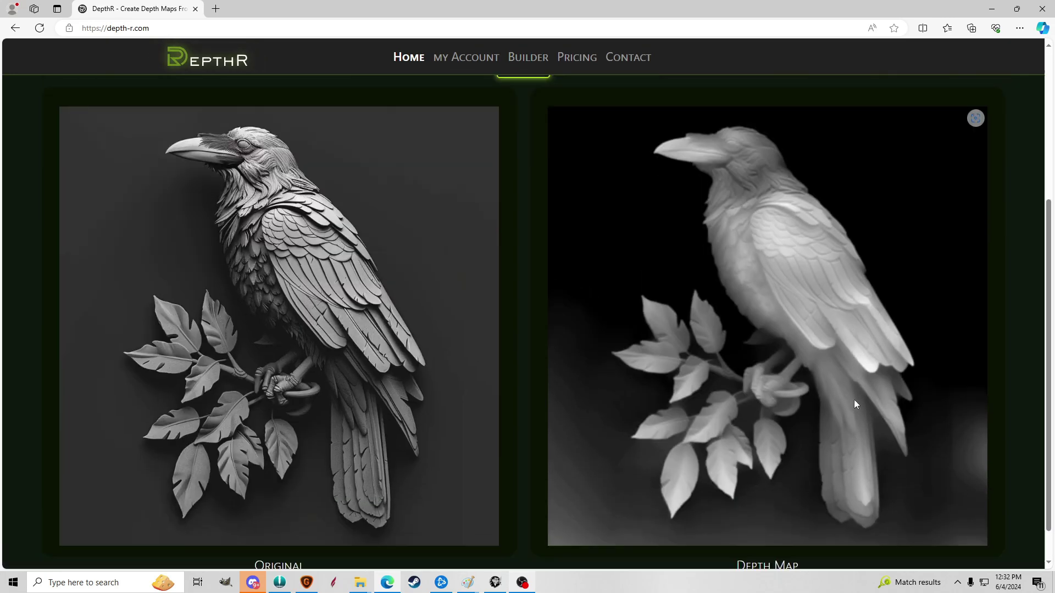
scroll(853, 404, "up", 1)
scroll(851, 412, "down", 1)
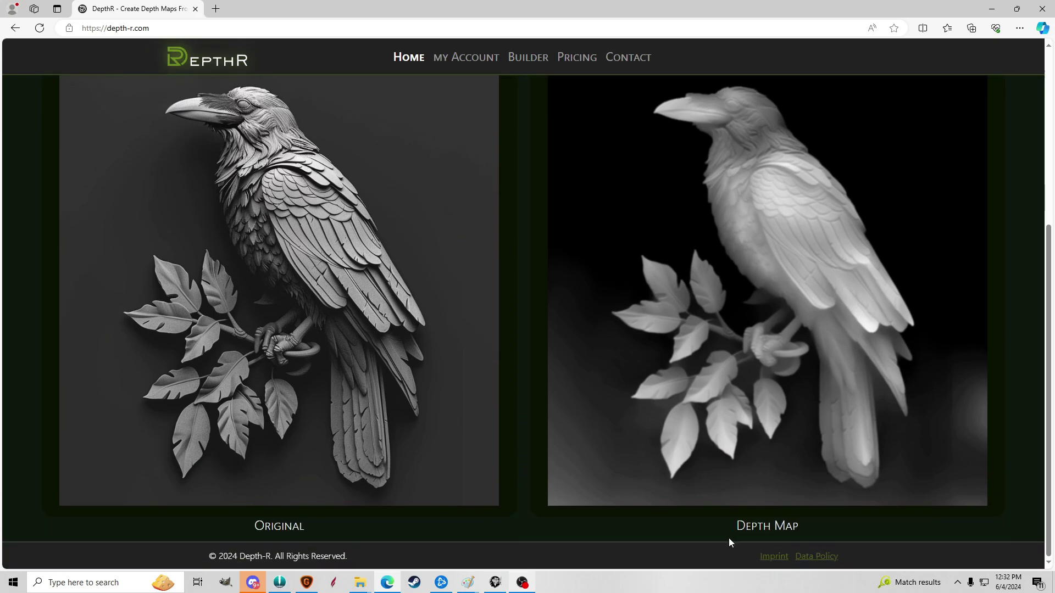
scroll(801, 472, "up", 5)
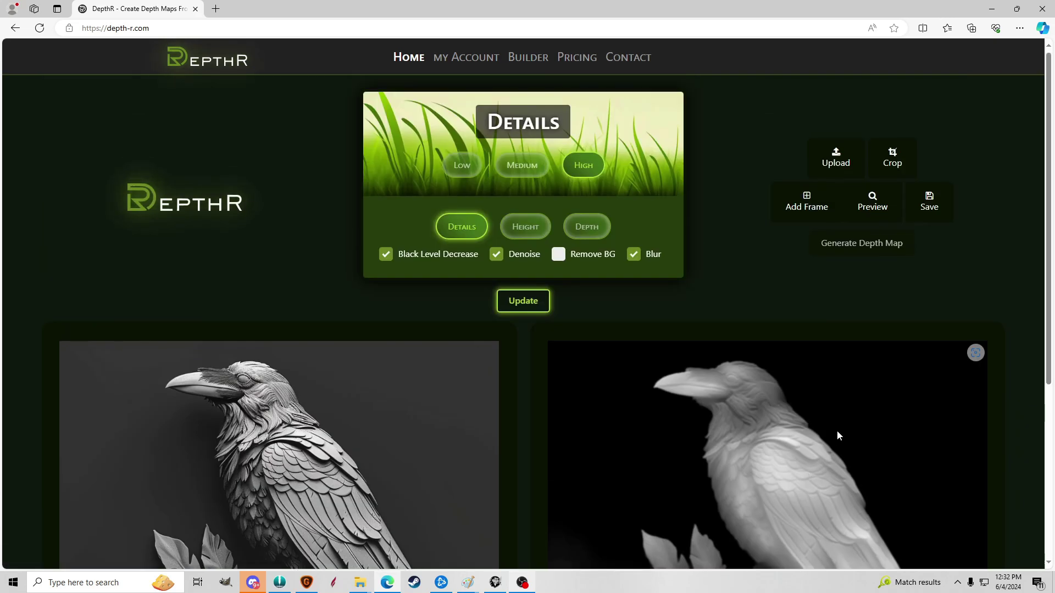
scroll(836, 430, "down", 3)
scroll(841, 433, "up", 2)
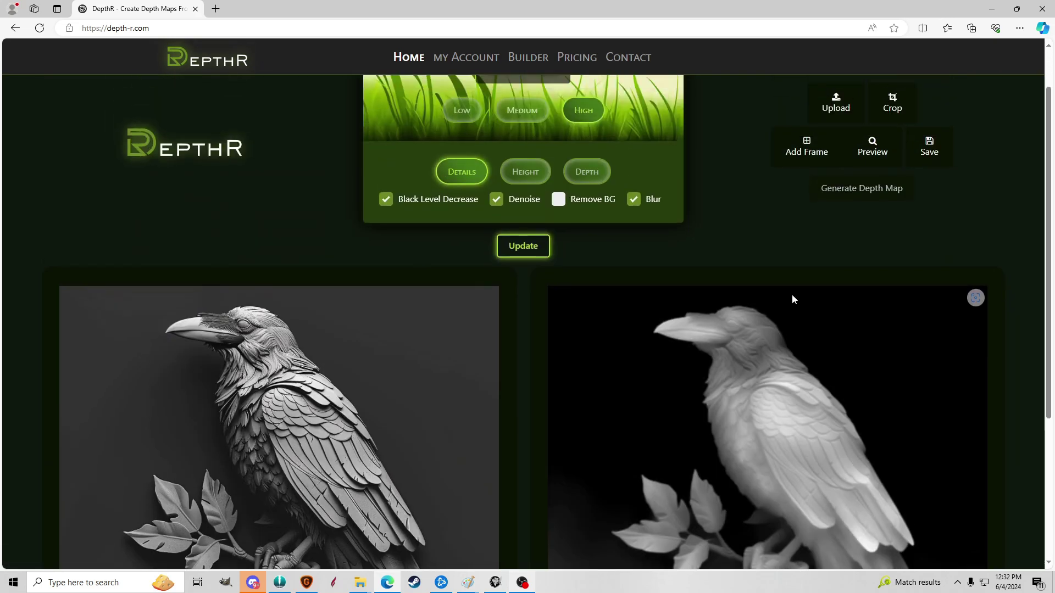
Set the Depth amount to about 70 percent of its range and update the raven's depth map.
left_click(522, 177)
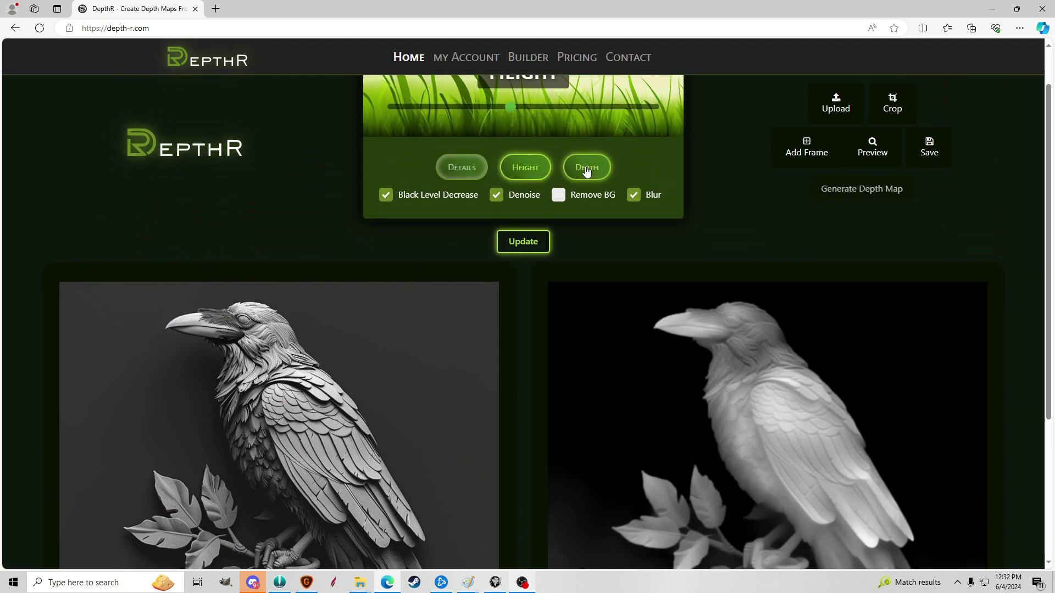
left_click(586, 168)
left_click_drag(546, 108, 574, 111)
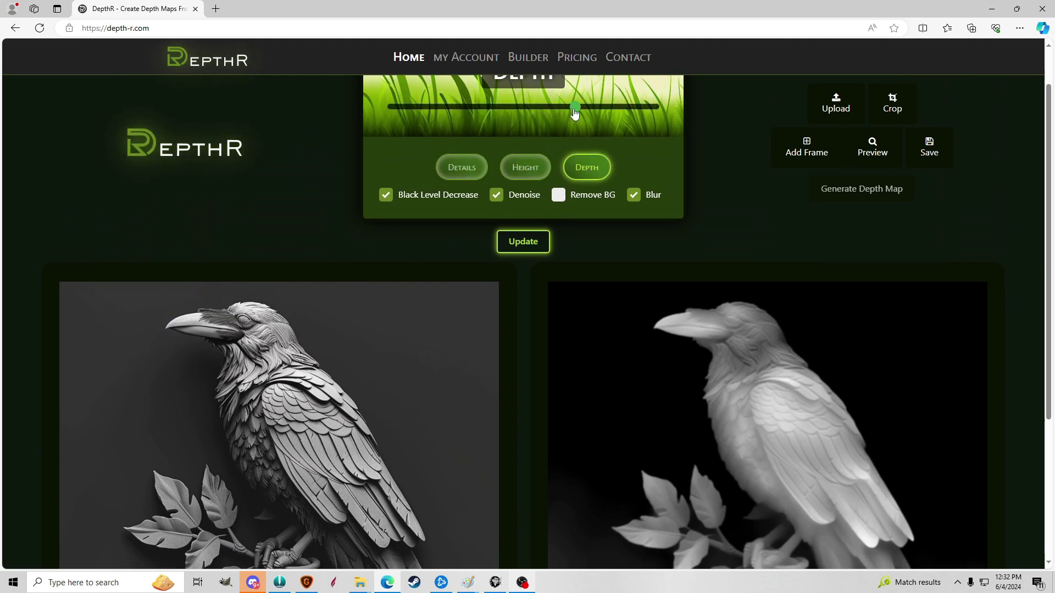
scroll(551, 111, "down", 4)
scroll(562, 165, "up", 2)
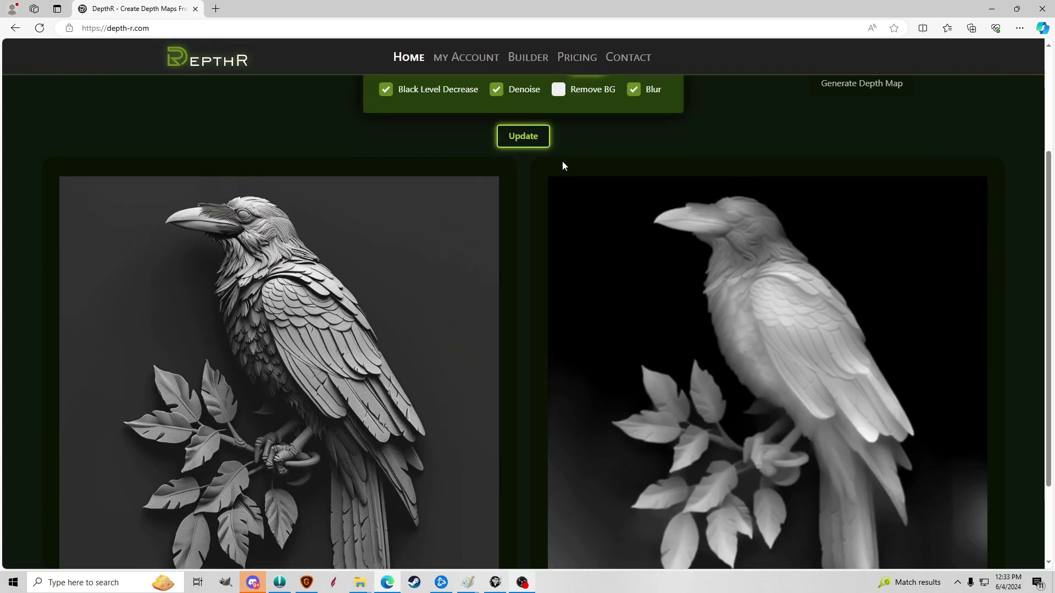
left_click(535, 138)
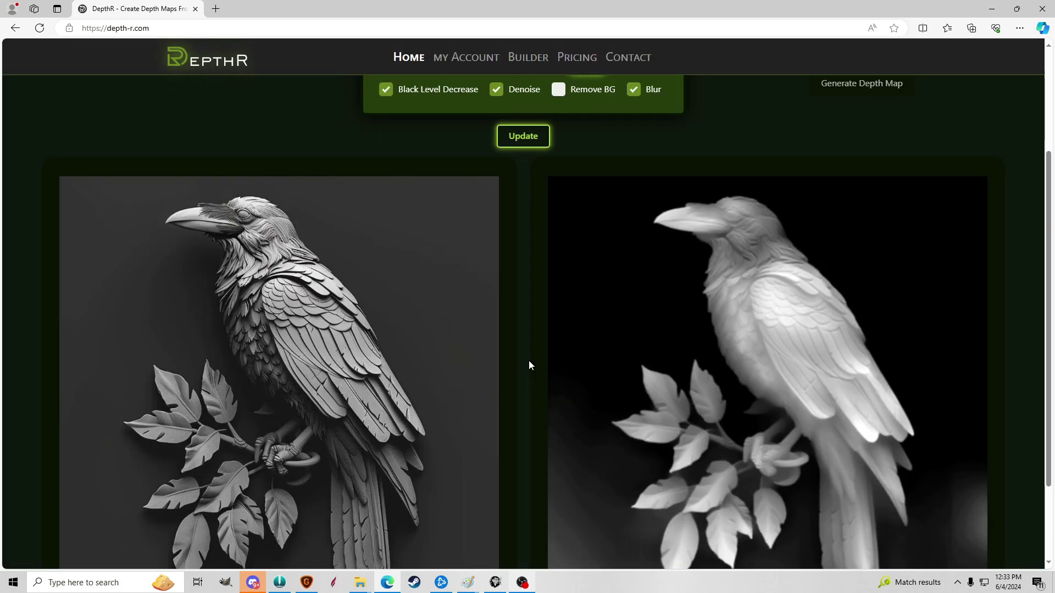
scroll(538, 356, "down", 3)
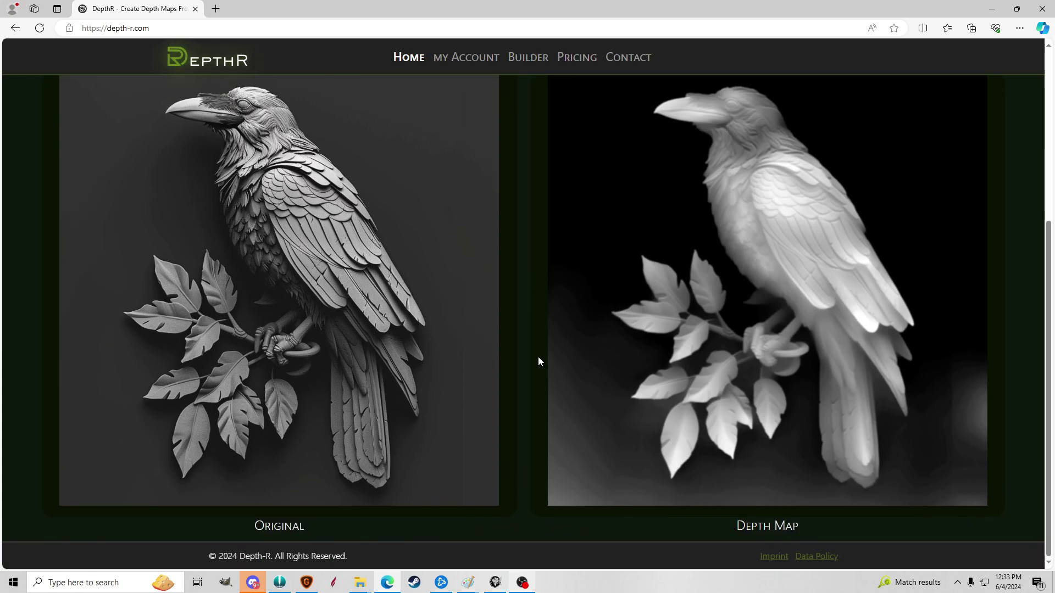
scroll(539, 357, "up", 3)
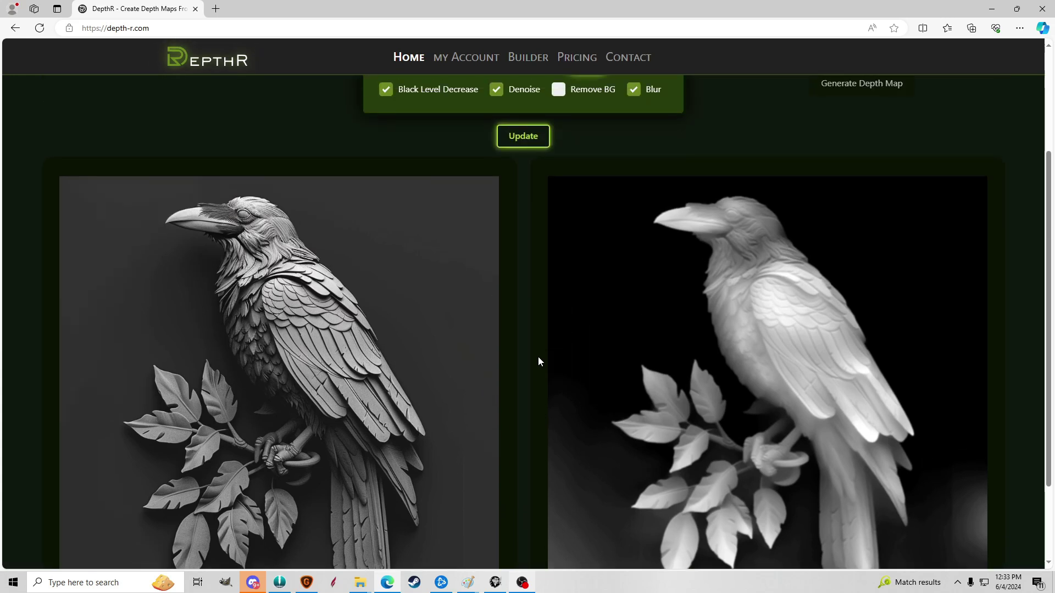
scroll(539, 361, "up", 3)
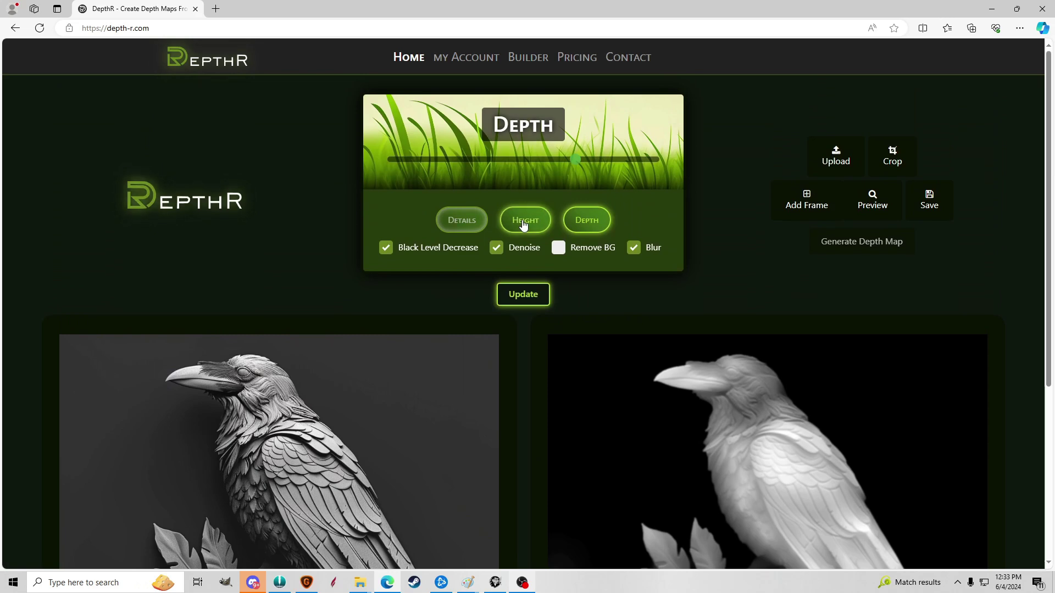
Examine the raven's updated depth map against the original, checking the feathers, leaves and grey patches in the background.
scroll(719, 420, "down", 3)
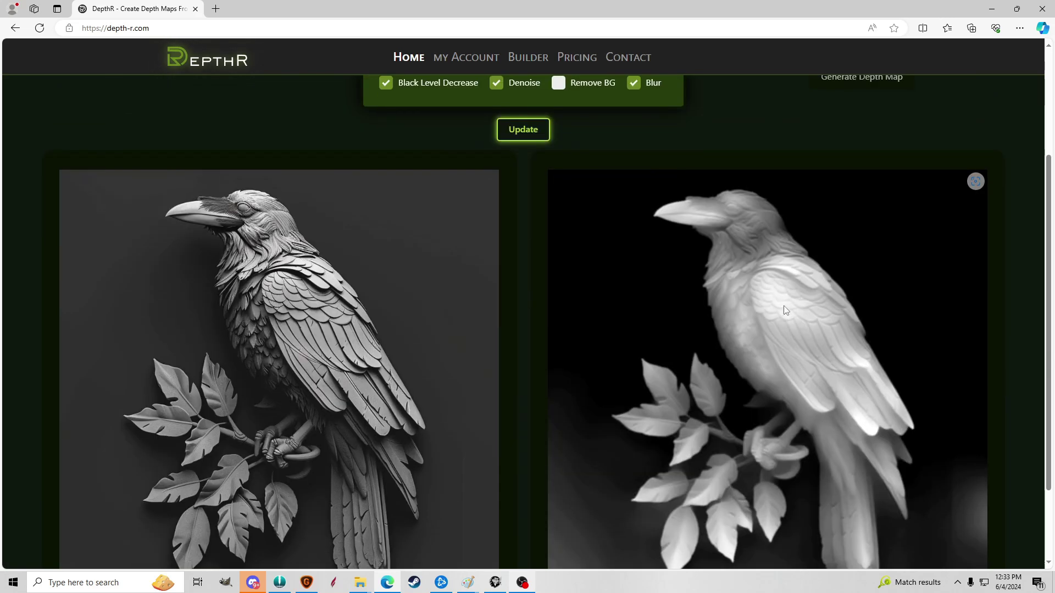
scroll(758, 390, "down", 2)
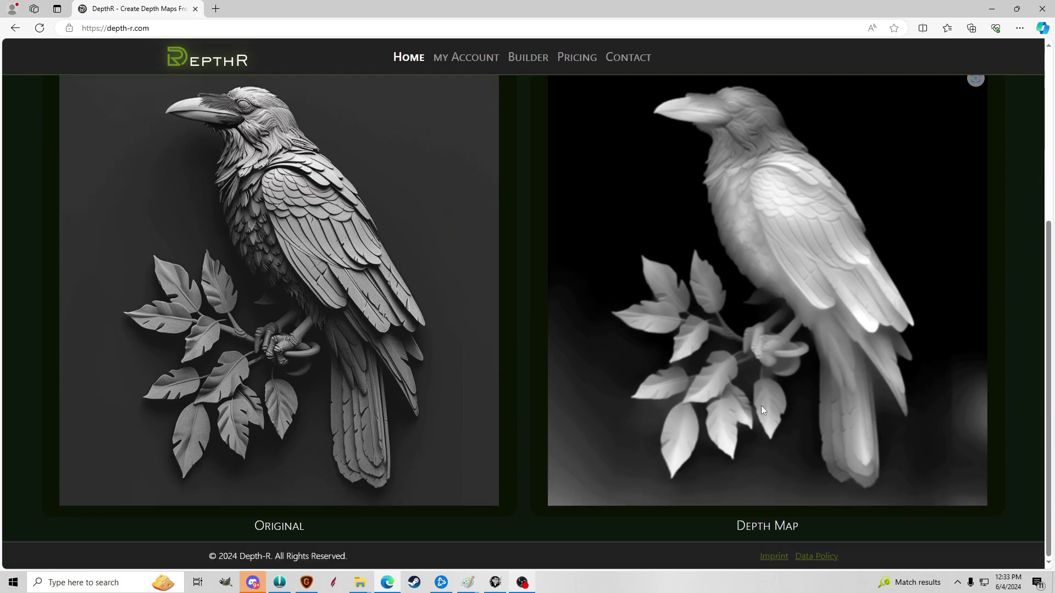
scroll(750, 320, "up", 3)
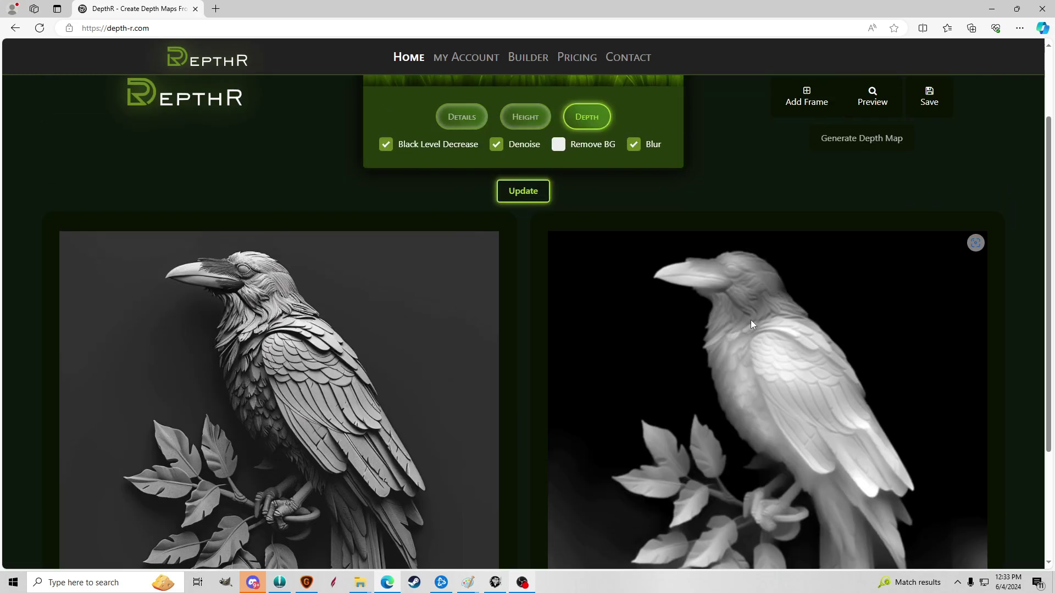
scroll(750, 319, "down", 3)
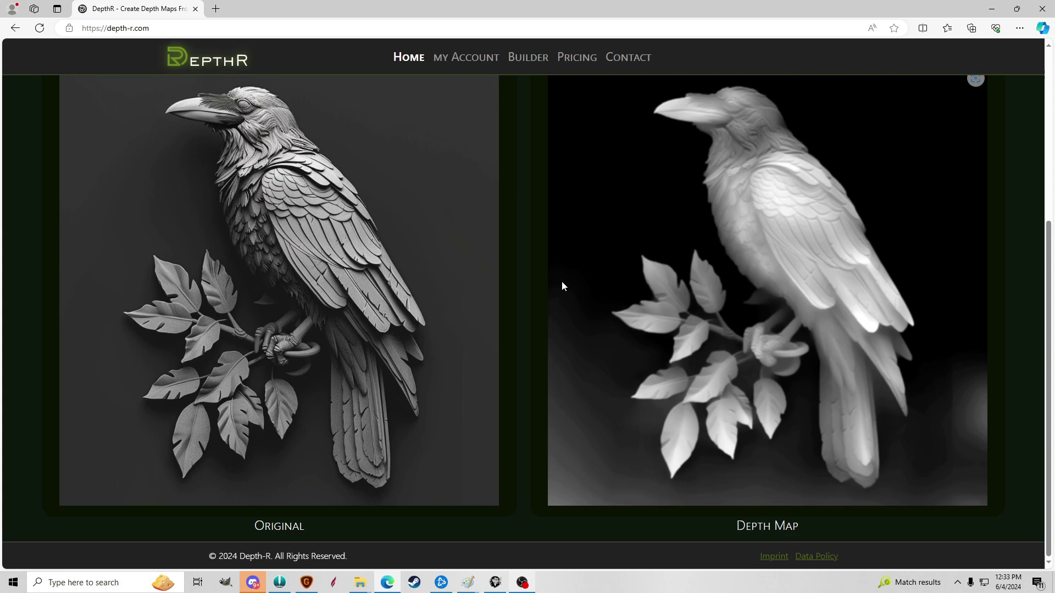
scroll(561, 286, "up", 2)
scroll(572, 291, "down", 1)
scroll(568, 306, "down", 1)
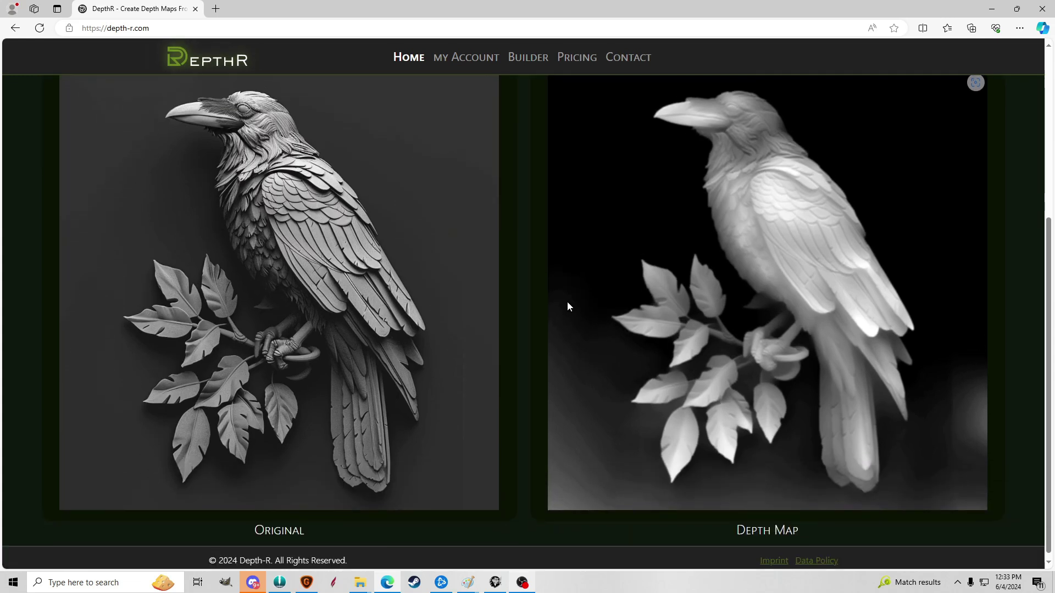
scroll(568, 305, "up", 1)
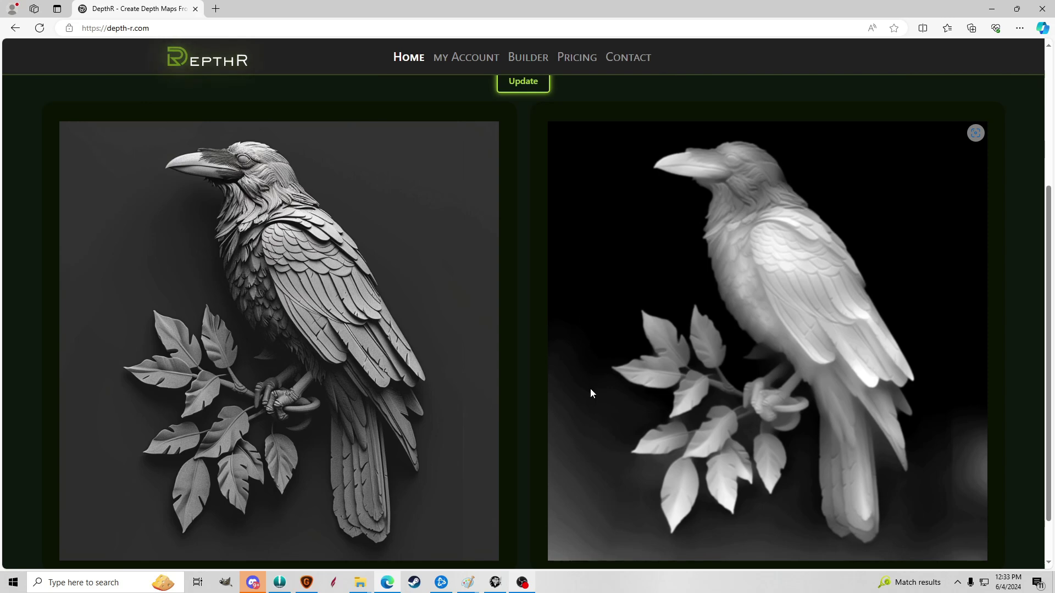
scroll(592, 379, "up", 3)
scroll(601, 383, "down", 2)
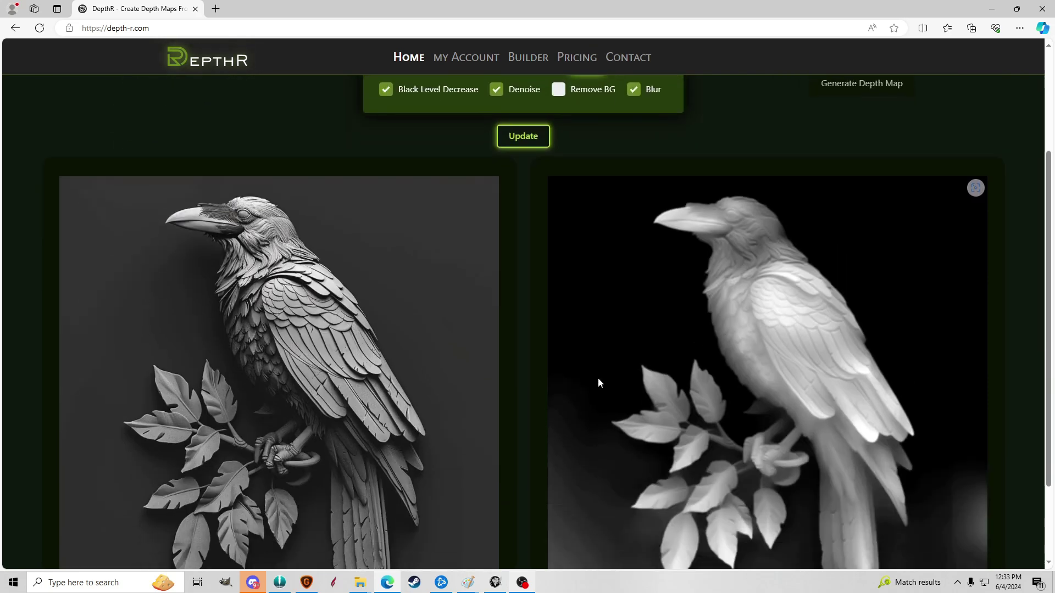
scroll(594, 384, "down", 2)
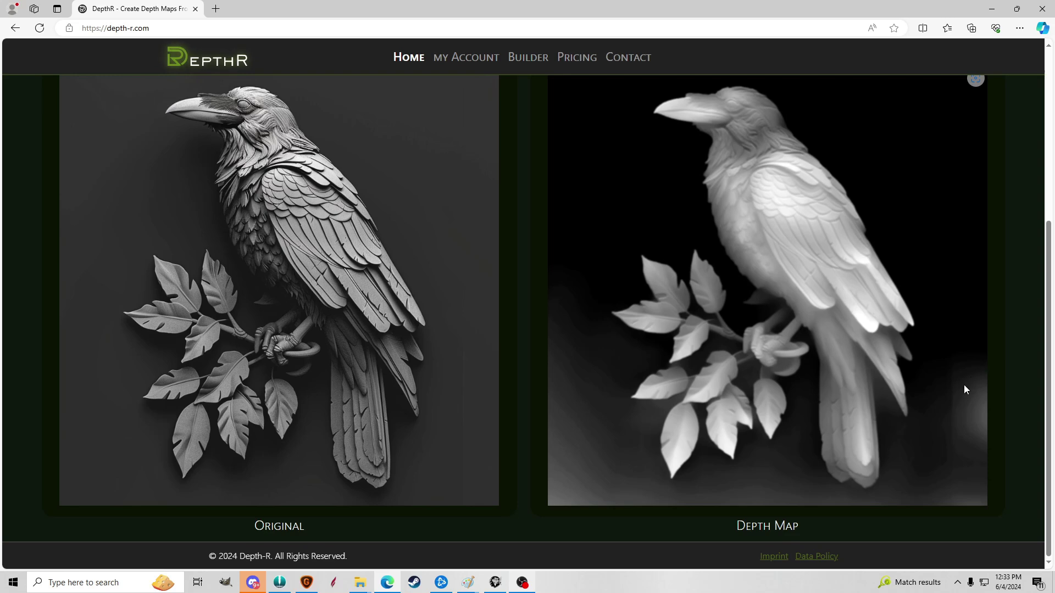
scroll(949, 370, "up", 3)
scroll(958, 406, "down", 2)
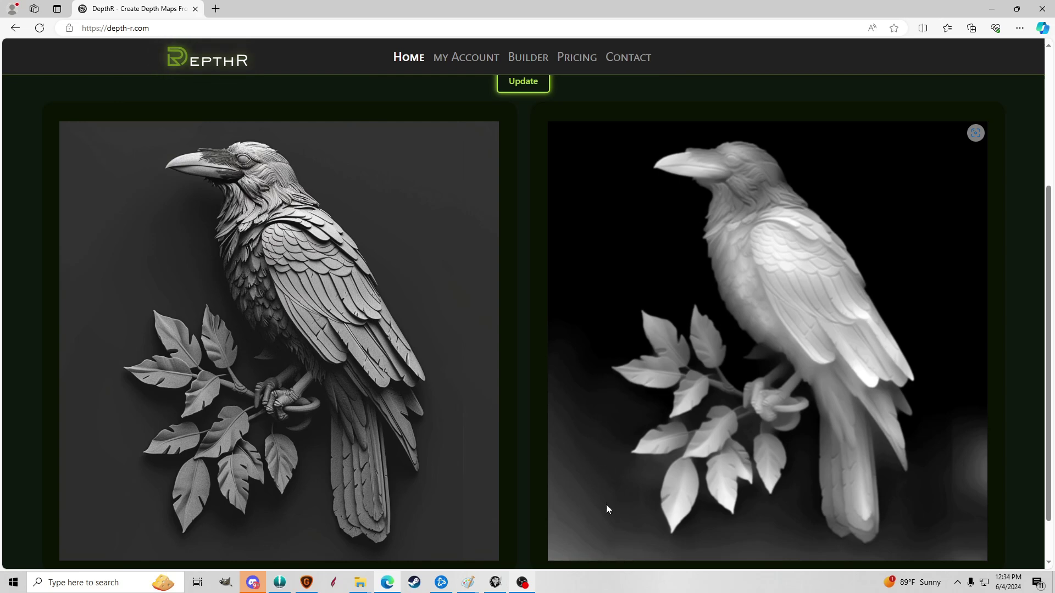
Save the raven's depth map as a PNG without upscaling.
scroll(807, 516, "up", 4)
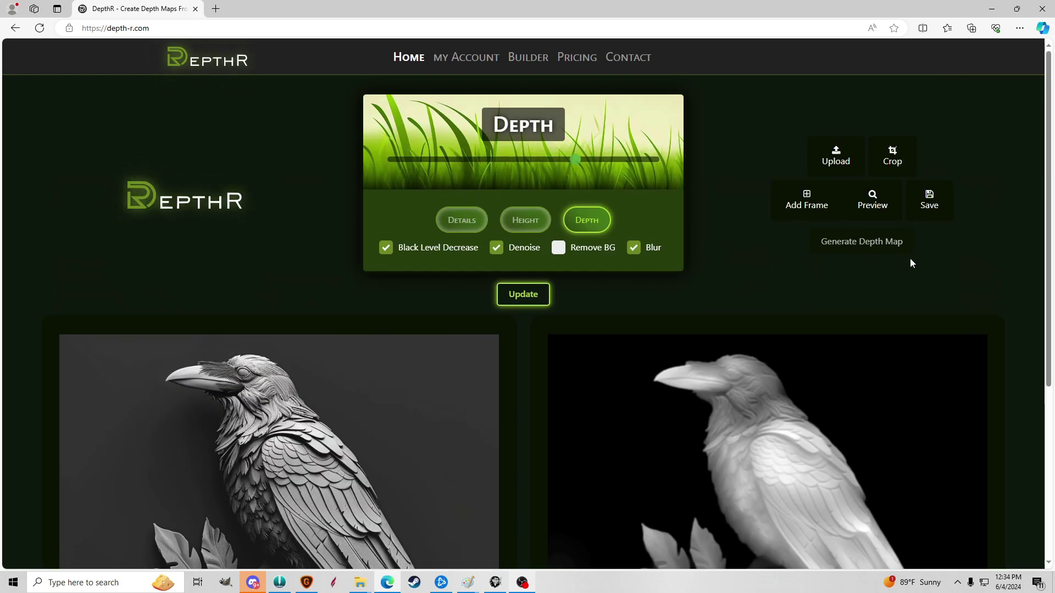
left_click(928, 201)
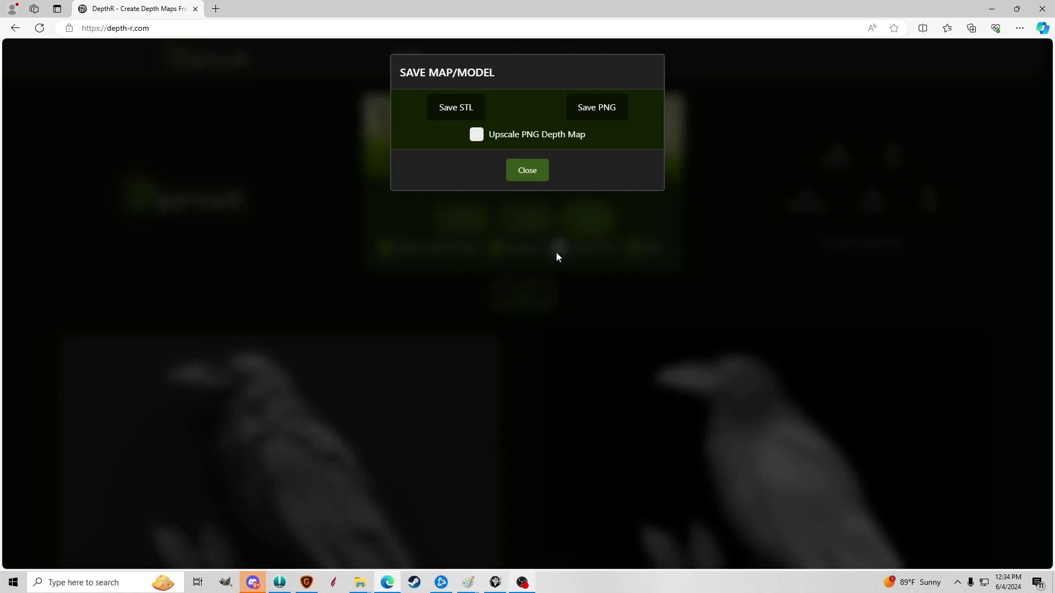
left_click(593, 109)
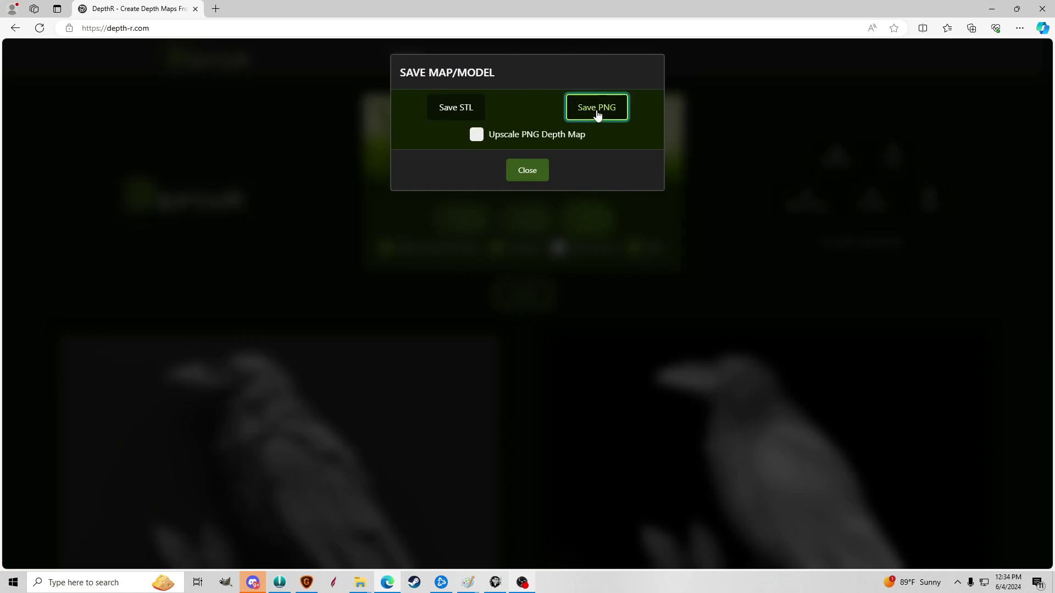
left_click(594, 104)
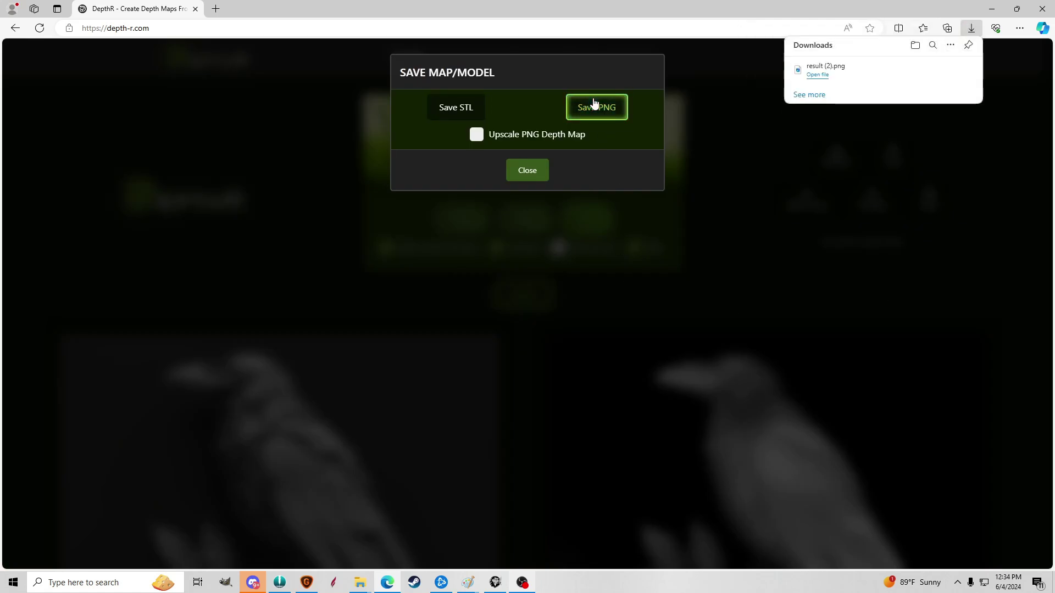
Locate the downloaded result (2).png in its folder and open it in GIMP.
mouse_move(897, 83)
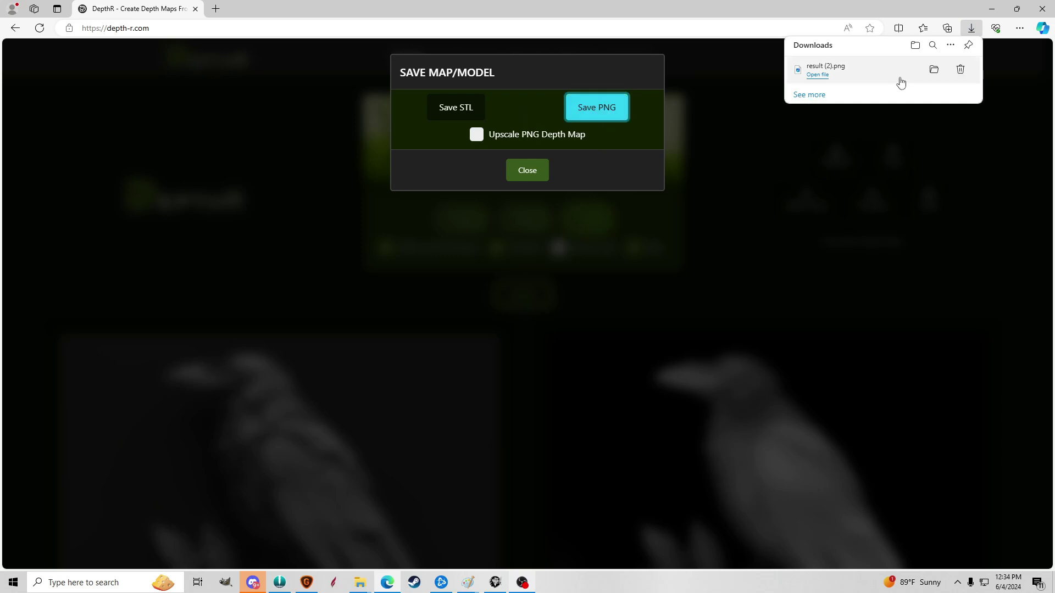
left_click(934, 70)
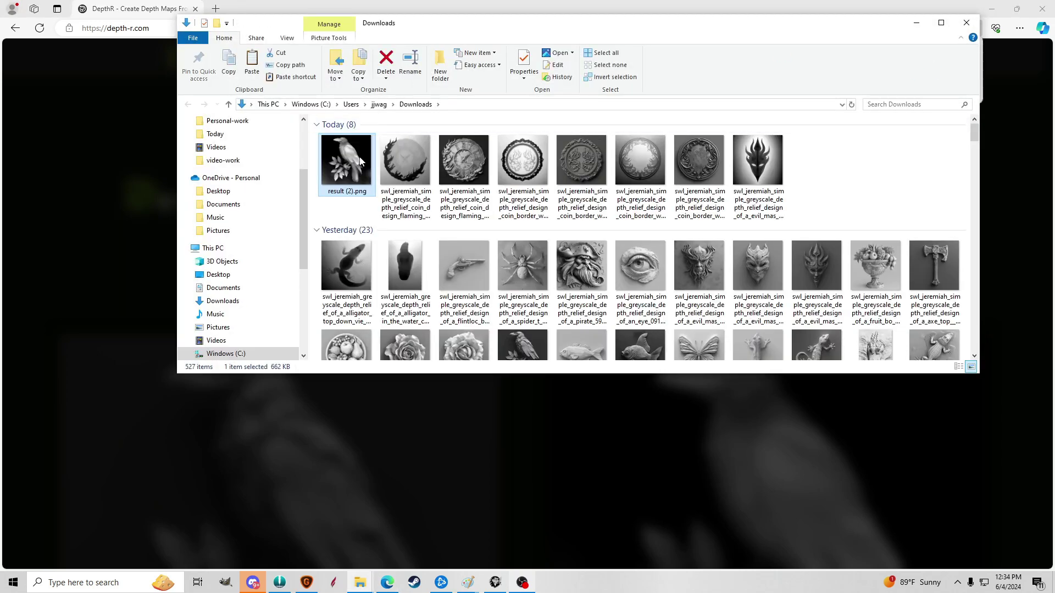
right_click(360, 161)
mouse_move(444, 315)
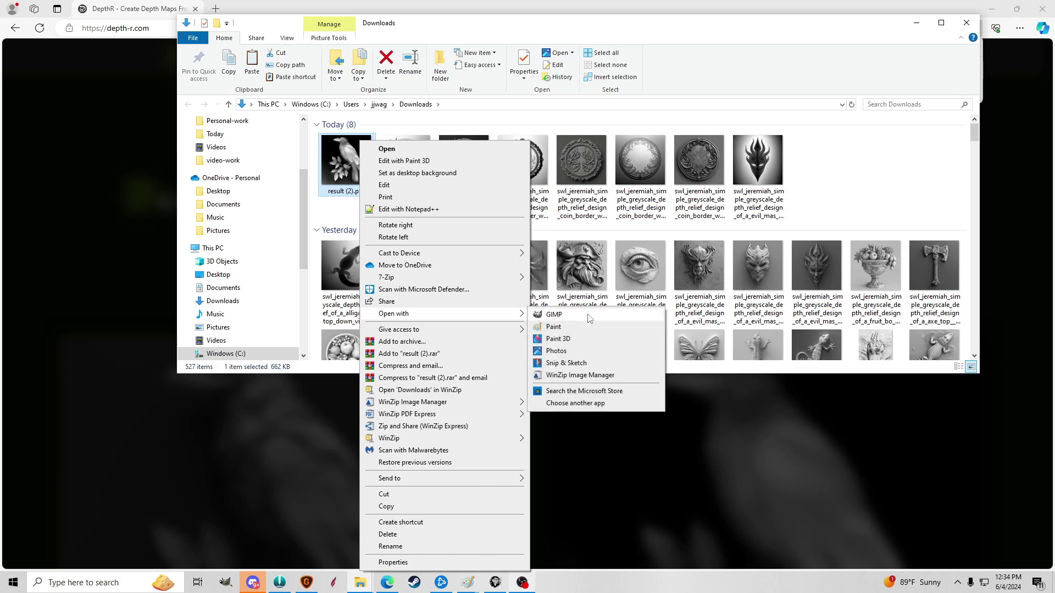
left_click(589, 320)
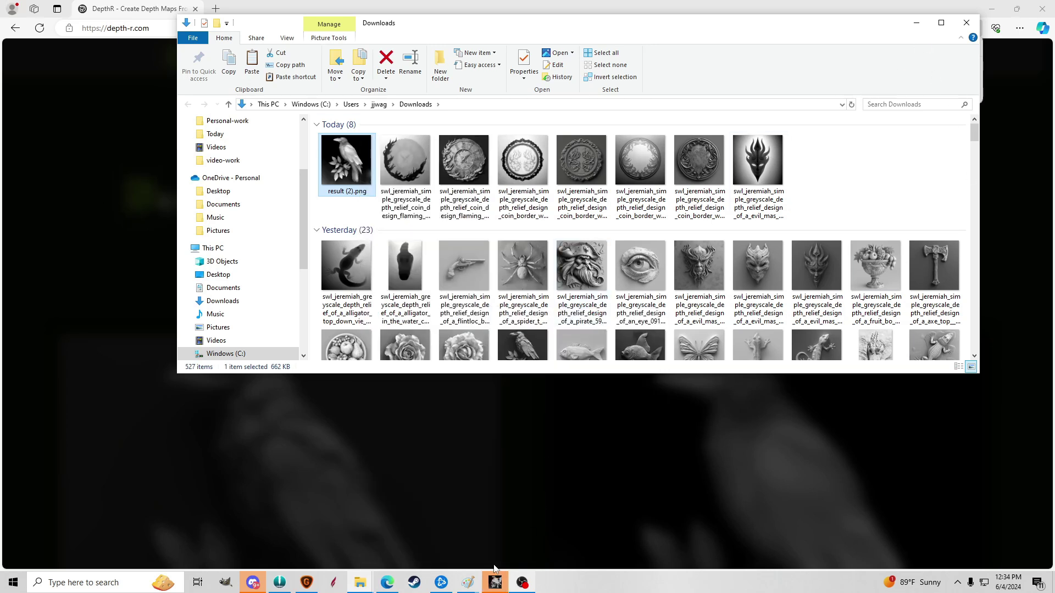
left_click(495, 583)
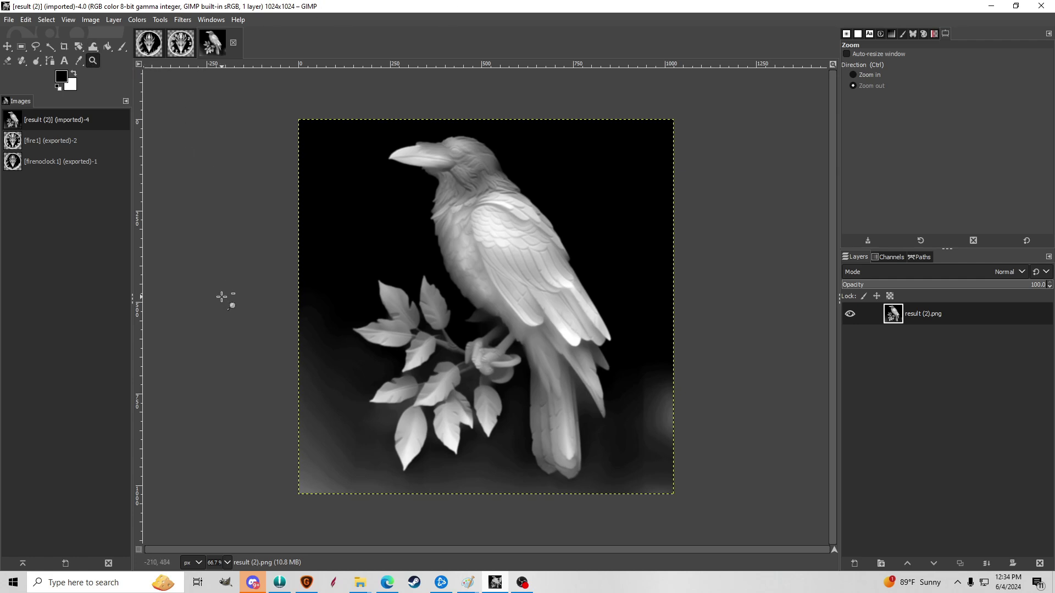
Apply an Exposure adjustment to the raven depth map with the black level at 0.021.
scroll(190, 294, "left", 2)
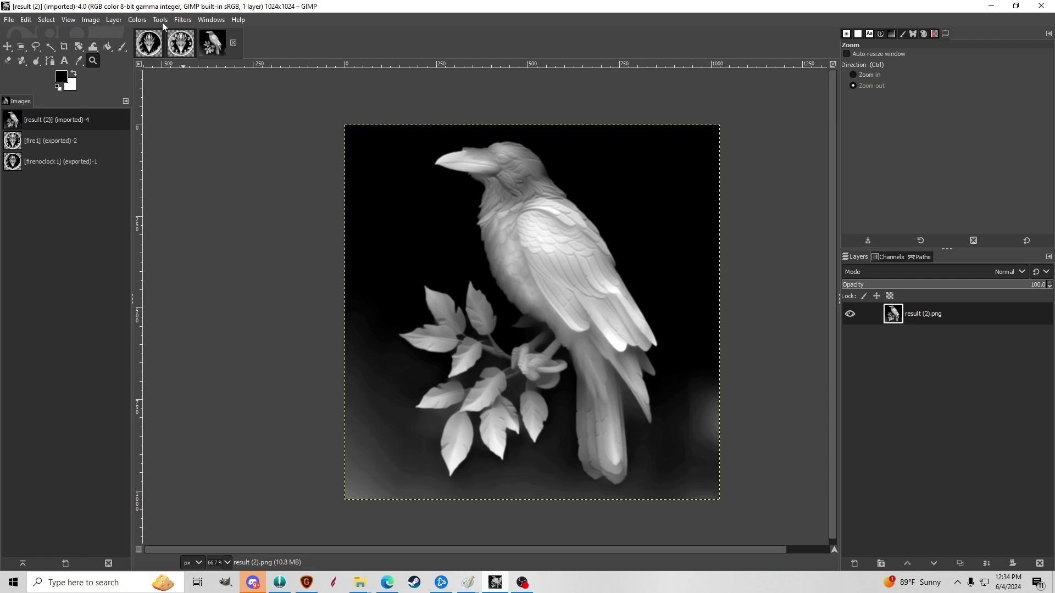
left_click(140, 21)
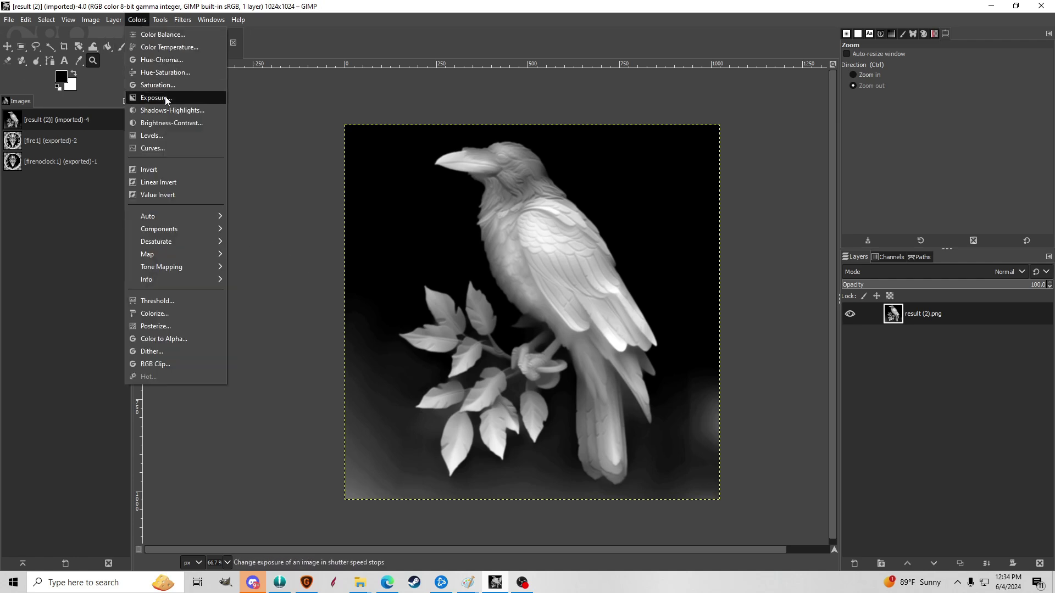
left_click(137, 20)
left_click(136, 21)
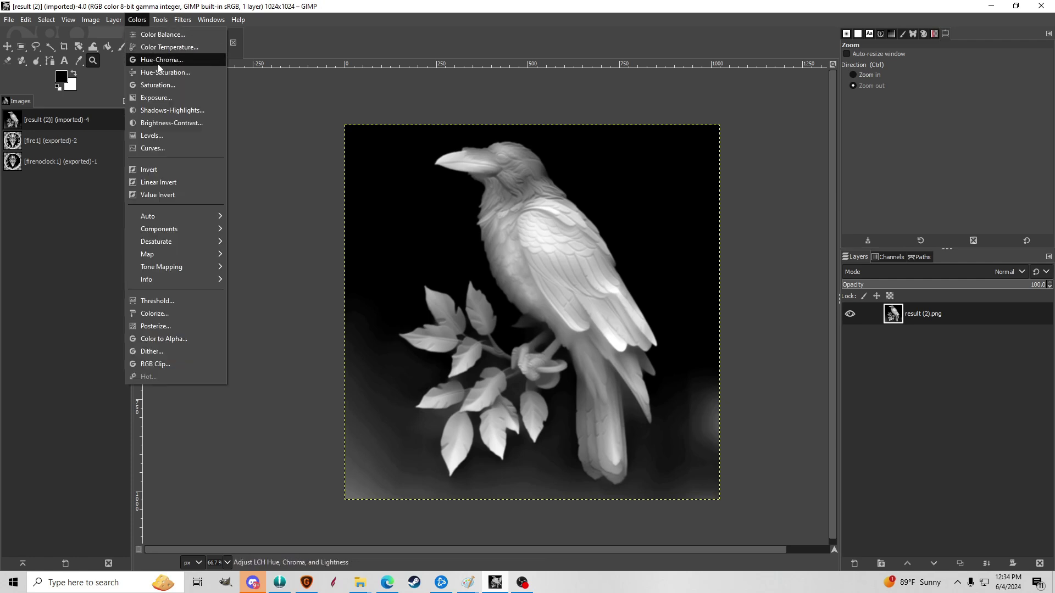
left_click(164, 98)
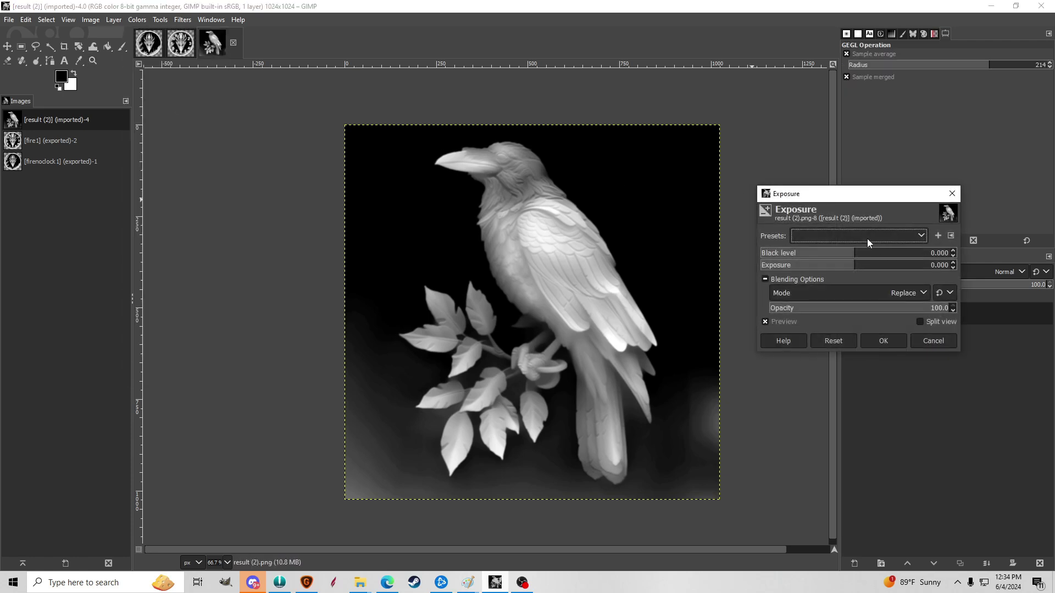
left_click(865, 258)
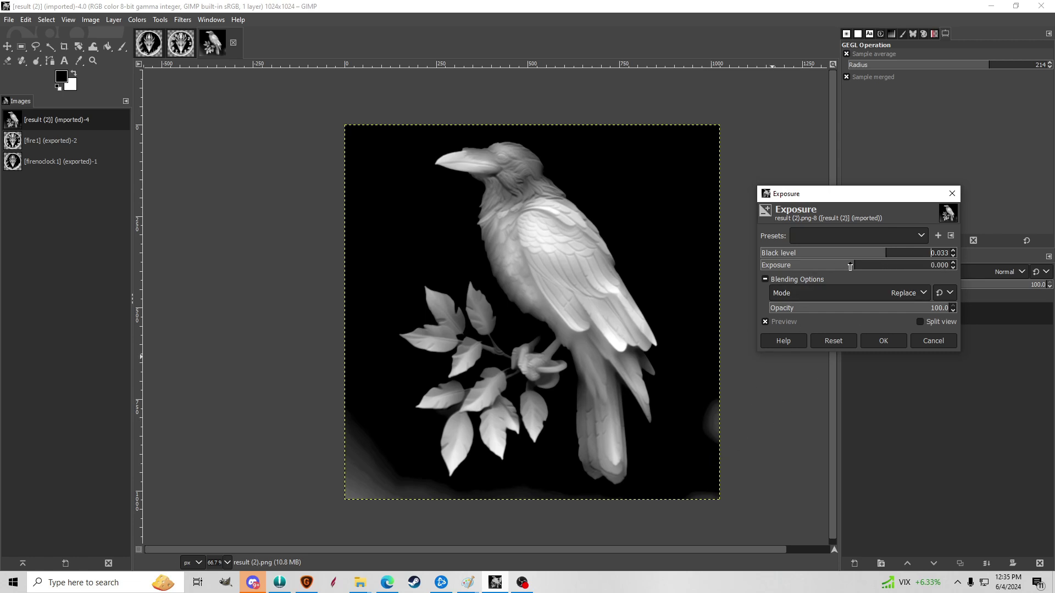
mouse_move(882, 259)
left_mouse_down()
mouse_move(863, 262)
mouse_move(874, 264)
left_mouse_up()
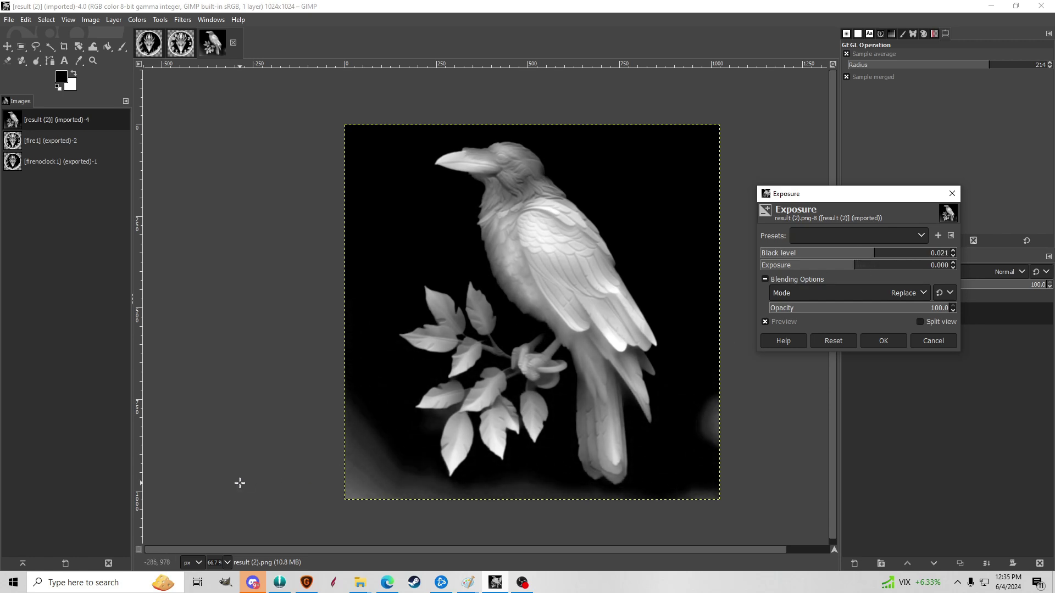
left_click(888, 346)
left_click(137, 19)
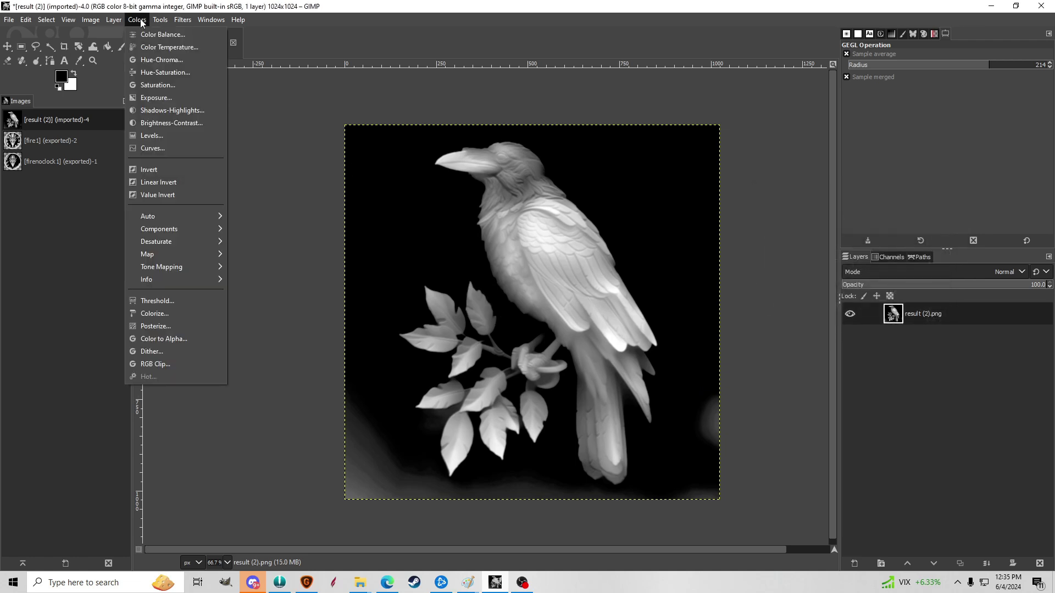
left_click(174, 100)
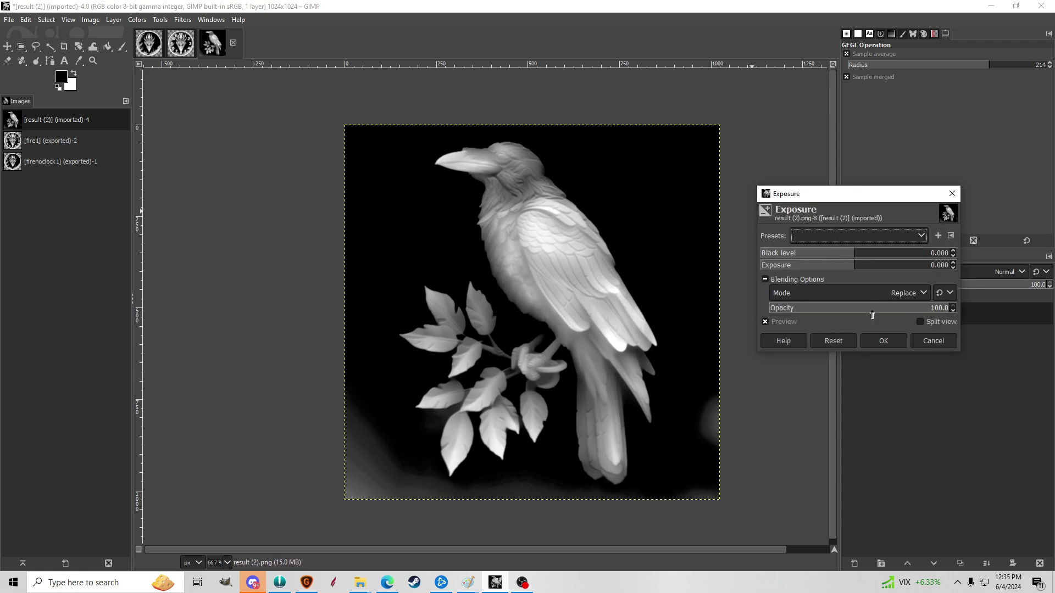
left_click(935, 342)
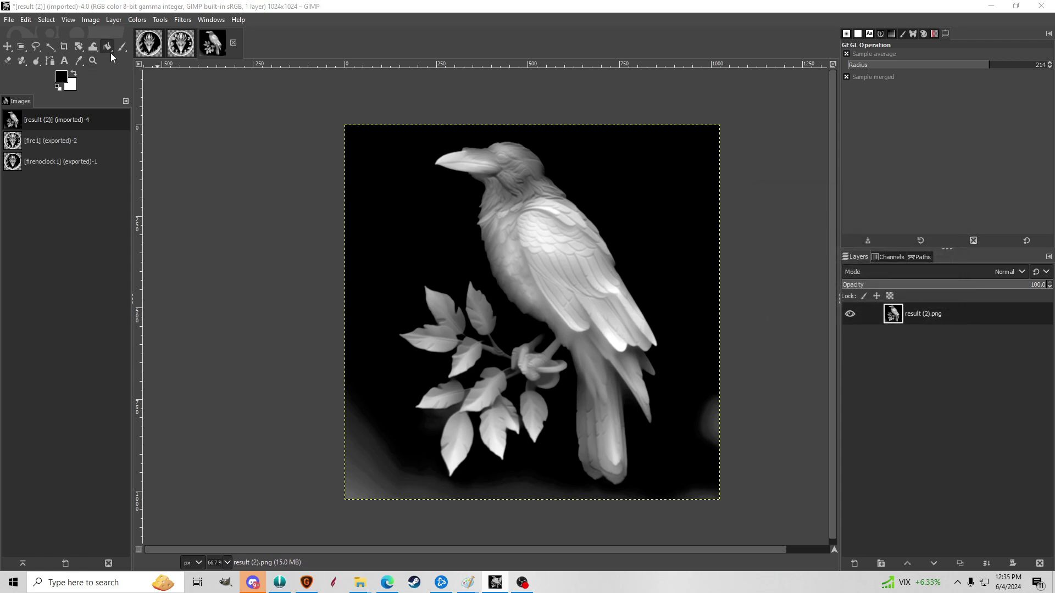
Paint black over the grey patches at the image's lower-right edge and along its bottom, using a Paintbrush of size 132.
left_click(93, 60)
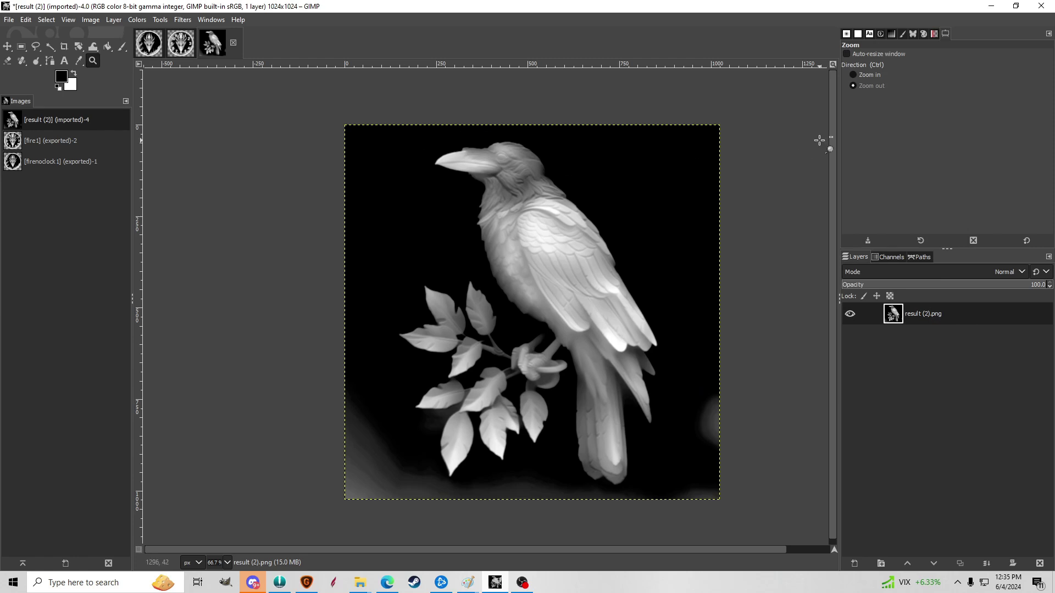
key("ctrl")
left_click(703, 442)
left_click(708, 450)
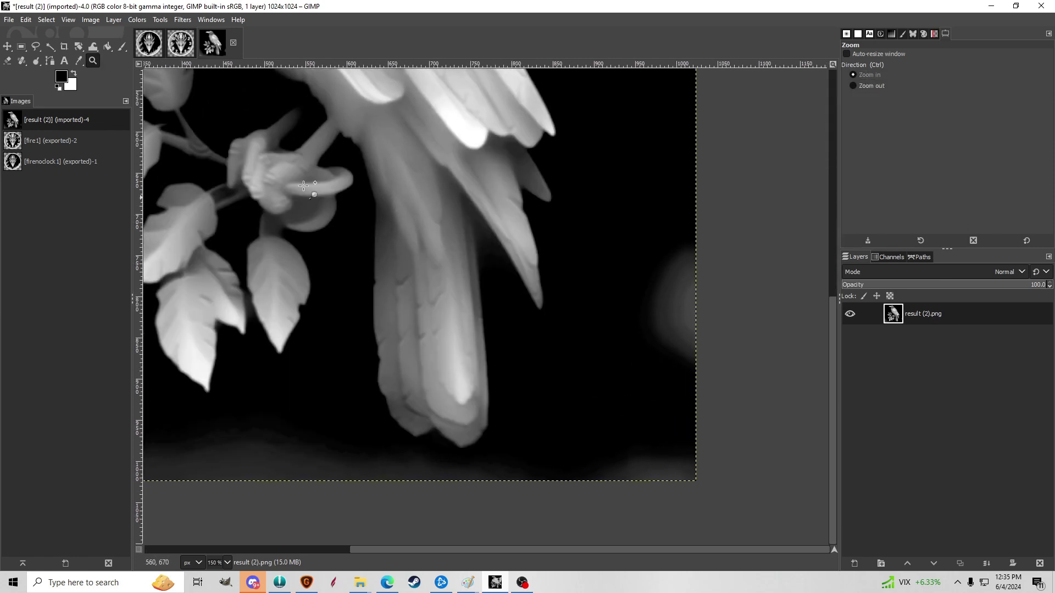
left_click(122, 47)
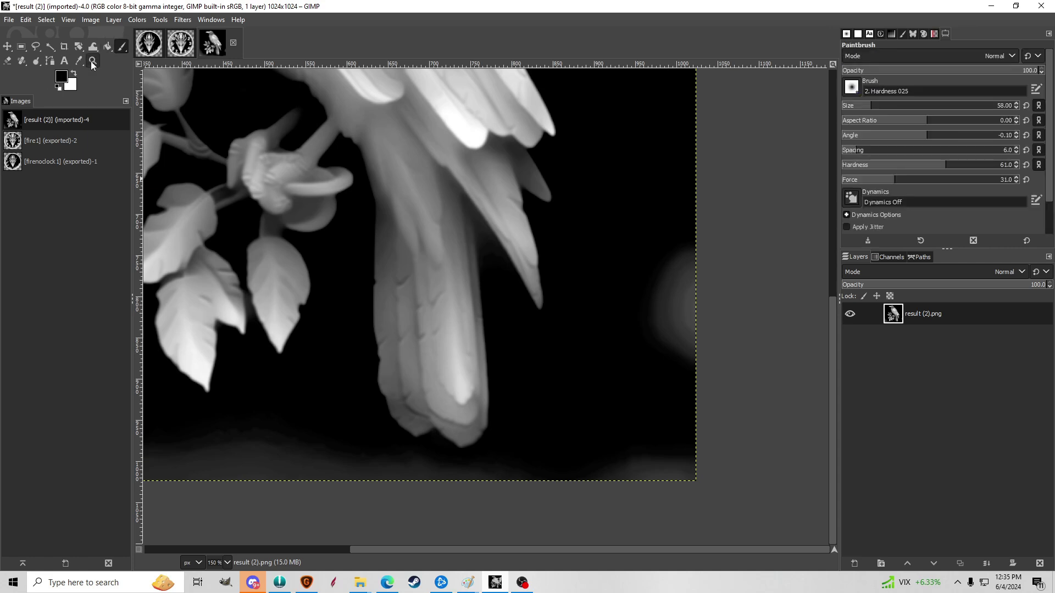
left_click(891, 106)
left_click_drag(673, 283, 676, 357)
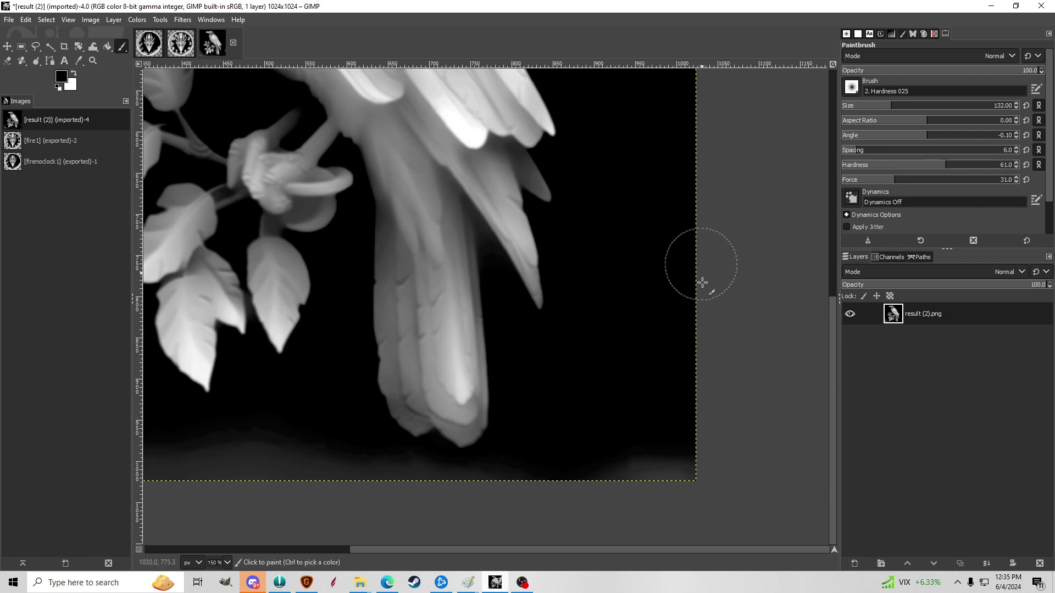
mouse_move(703, 283)
left_mouse_down()
mouse_move(661, 464)
mouse_move(425, 475)
mouse_move(216, 459)
left_mouse_up()
Paint the grey haze in the image's lower-left corner black with the same brush.
scroll(548, 469, "left", 10)
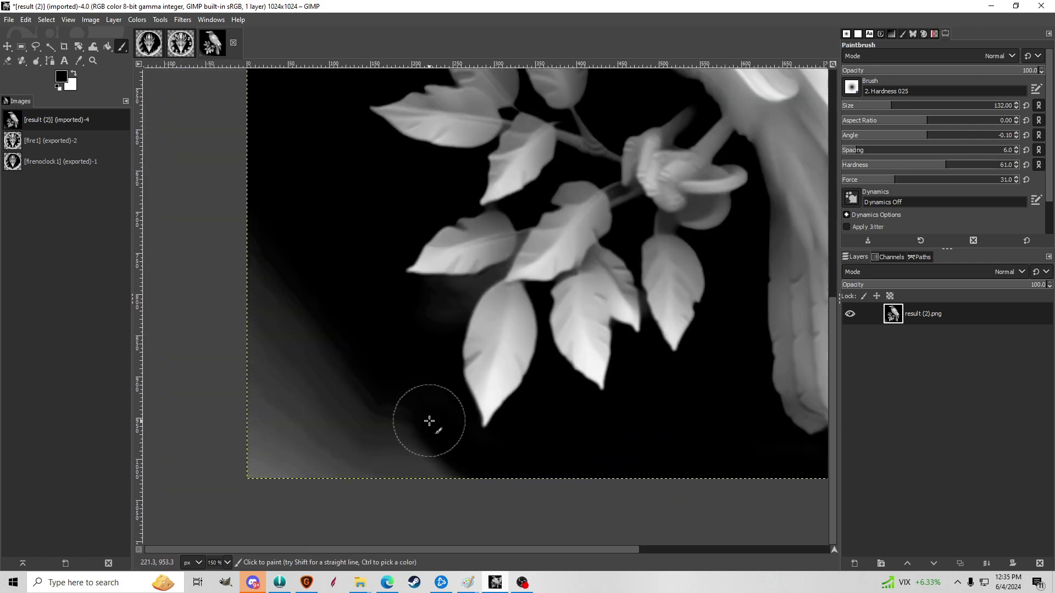
mouse_move(429, 421)
left_mouse_down()
mouse_move(352, 419)
mouse_move(296, 385)
mouse_move(255, 473)
mouse_move(330, 510)
mouse_move(322, 335)
mouse_move(297, 382)
left_mouse_up()
scroll(479, 491, "up", 3)
scroll(479, 490, "right", 5)
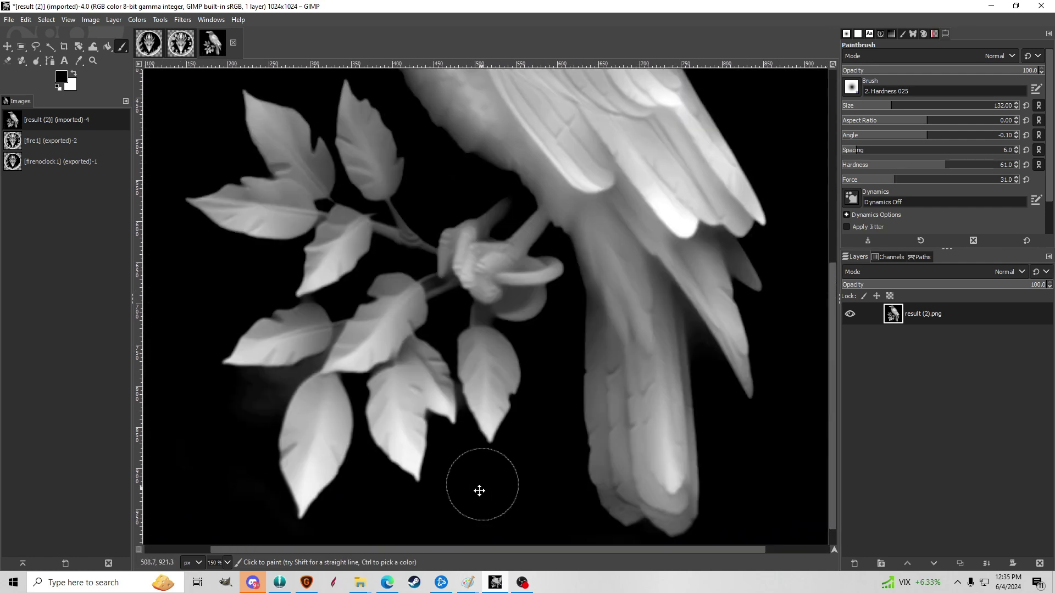
Reduce the Paintbrush size to 77 and paint black over the grey smudge beside the lower-left leaves.
scroll(479, 490, "down", 1)
scroll(479, 490, "left", 5)
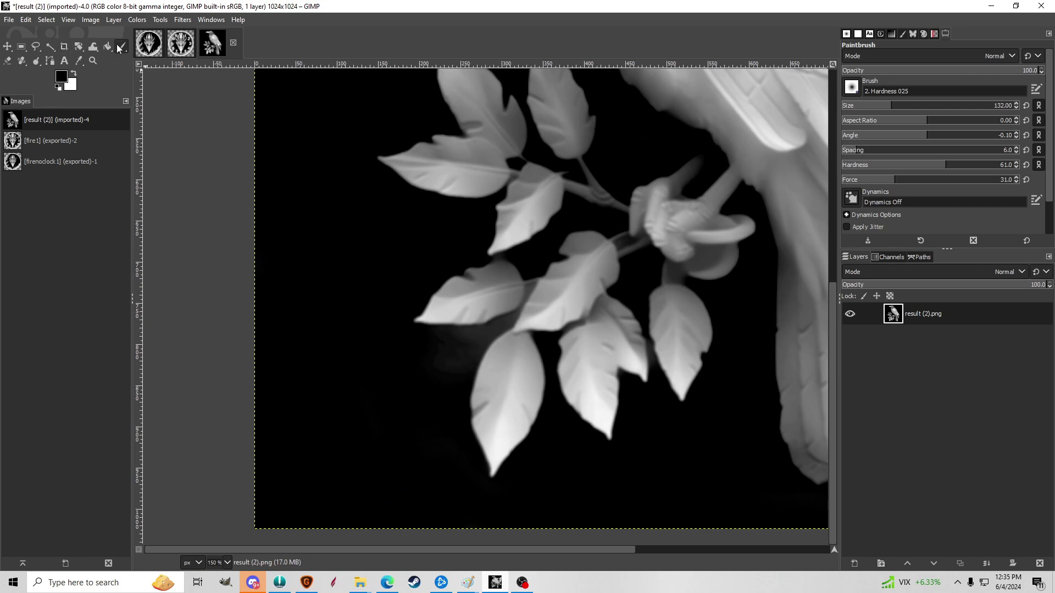
left_click(877, 109)
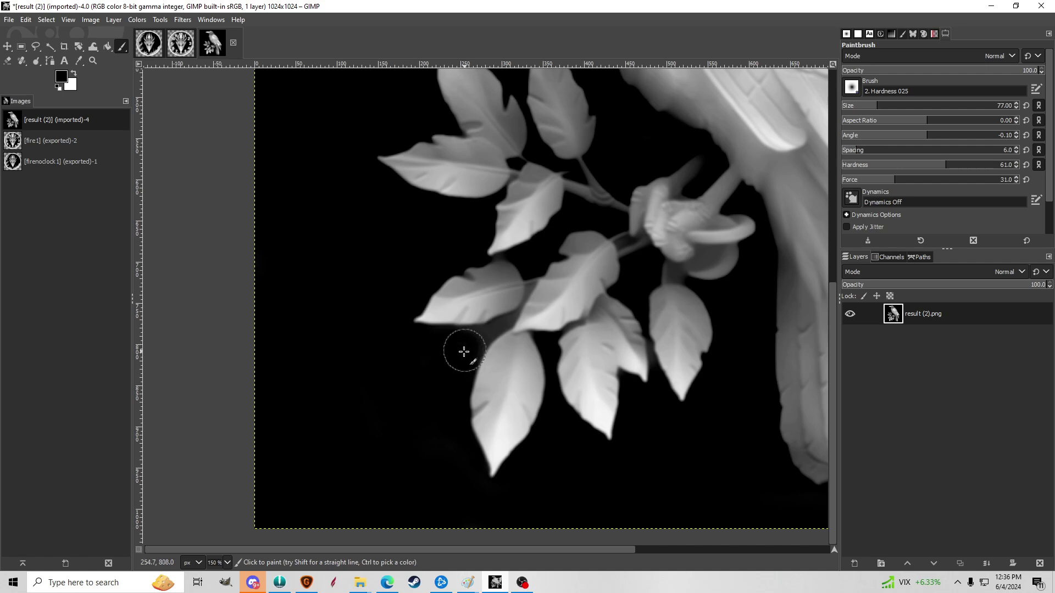
Paint black over the grey haze between the lower leaves and around the raven's foot with the same brush.
left_click_drag(476, 343, 514, 321)
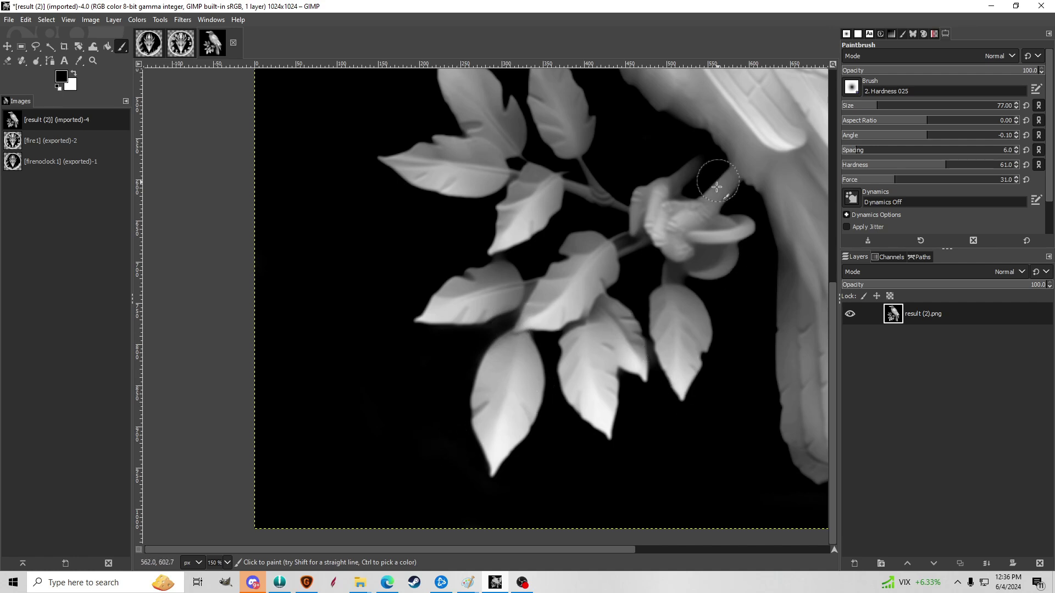
mouse_move(714, 182)
left_mouse_down()
mouse_move(434, 329)
mouse_move(397, 366)
mouse_move(421, 421)
mouse_move(608, 247)
left_mouse_up()
scroll(548, 316, "up", 10)
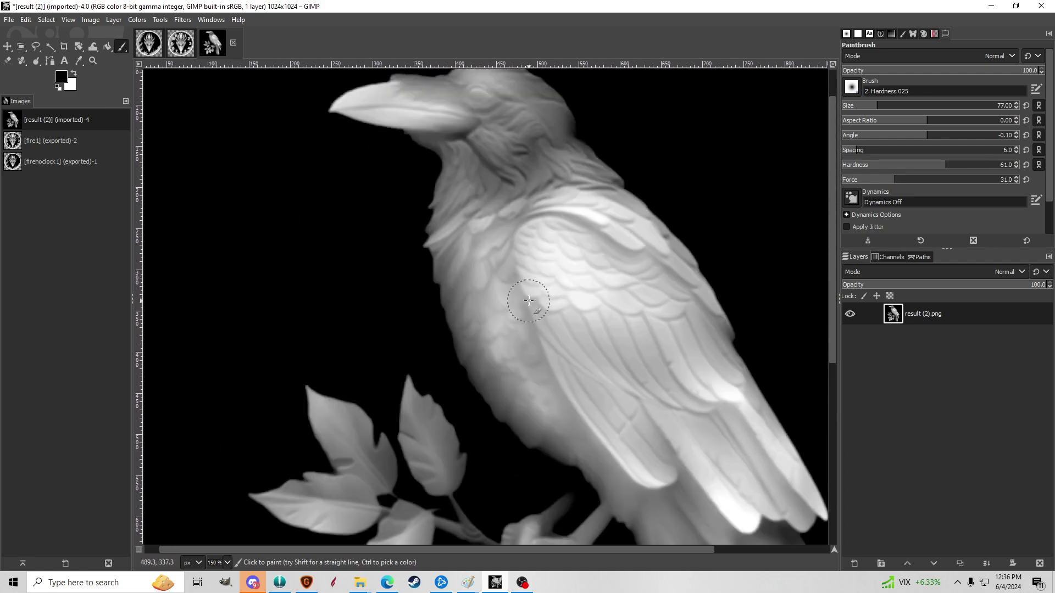
scroll(548, 332, "down", 3)
scroll(547, 332, "down", 6)
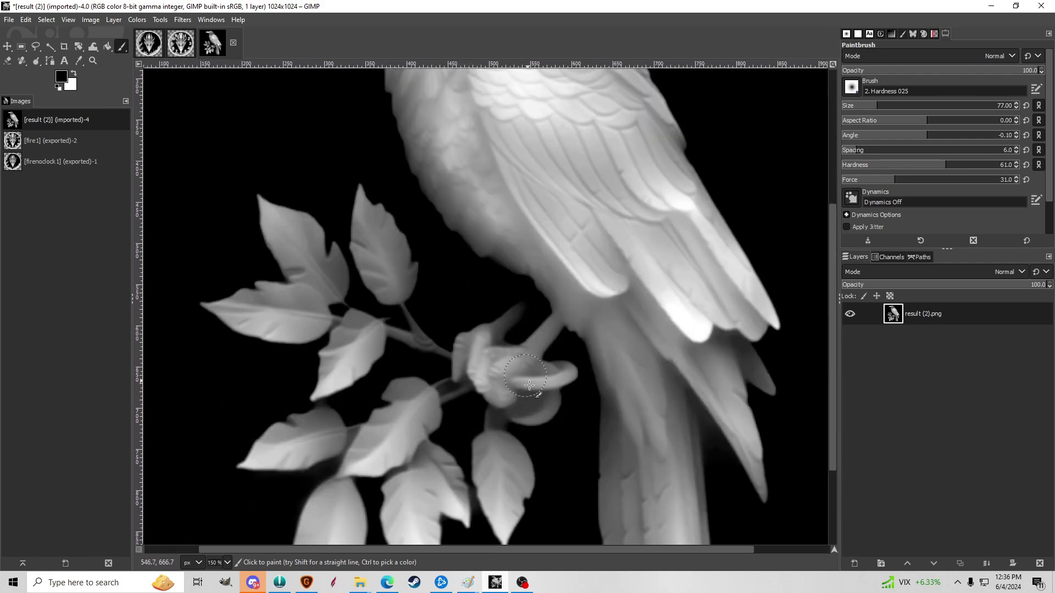
scroll(624, 299, "up", 2)
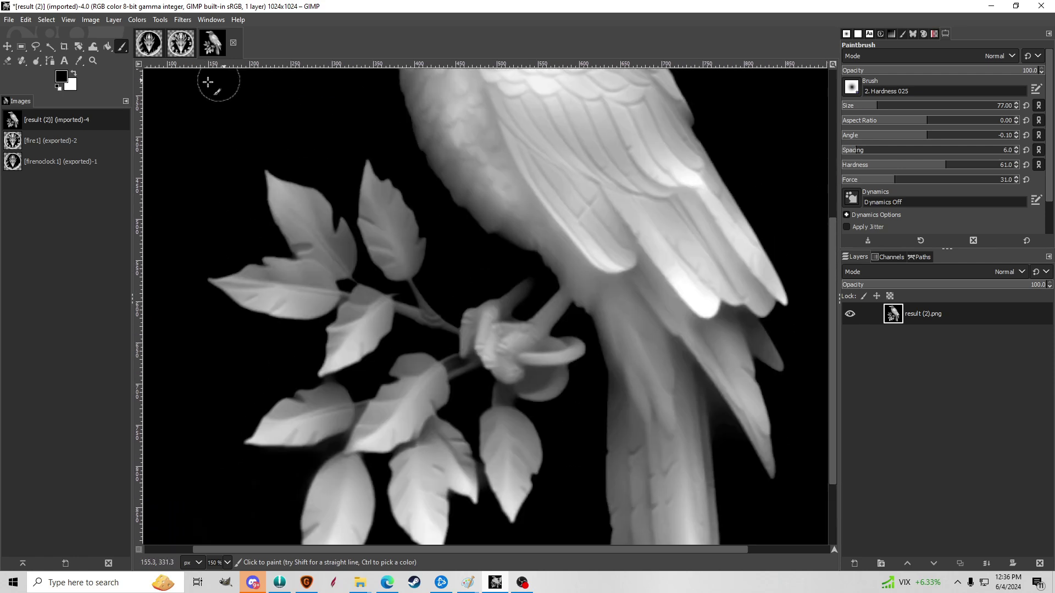
Apply a Brightness-Contrast adjustment to the raven depth map with brightness 13 and contrast 7.
left_click(93, 60)
left_click(602, 301)
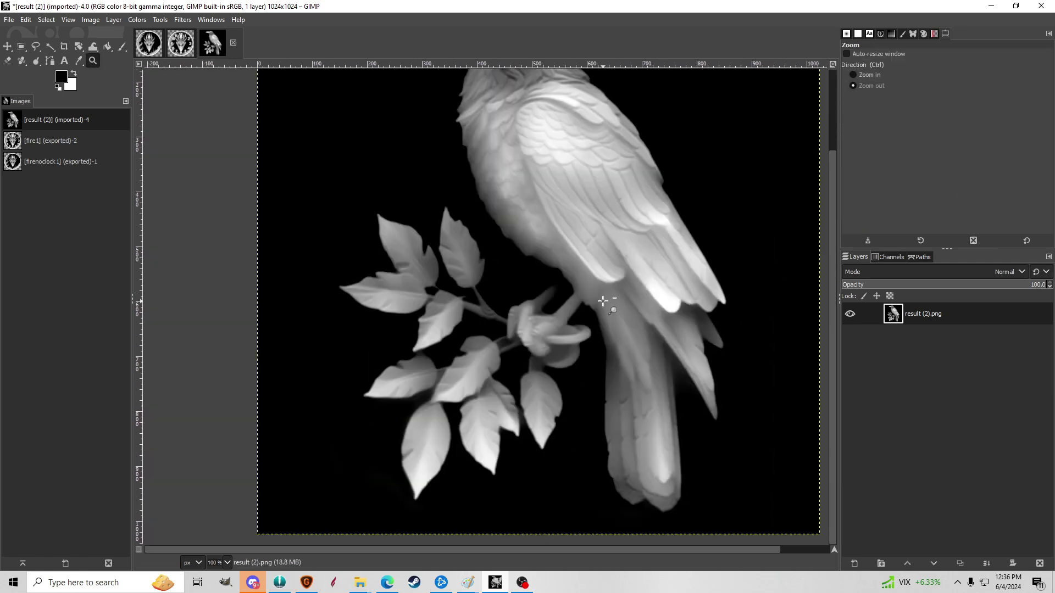
left_click(621, 275)
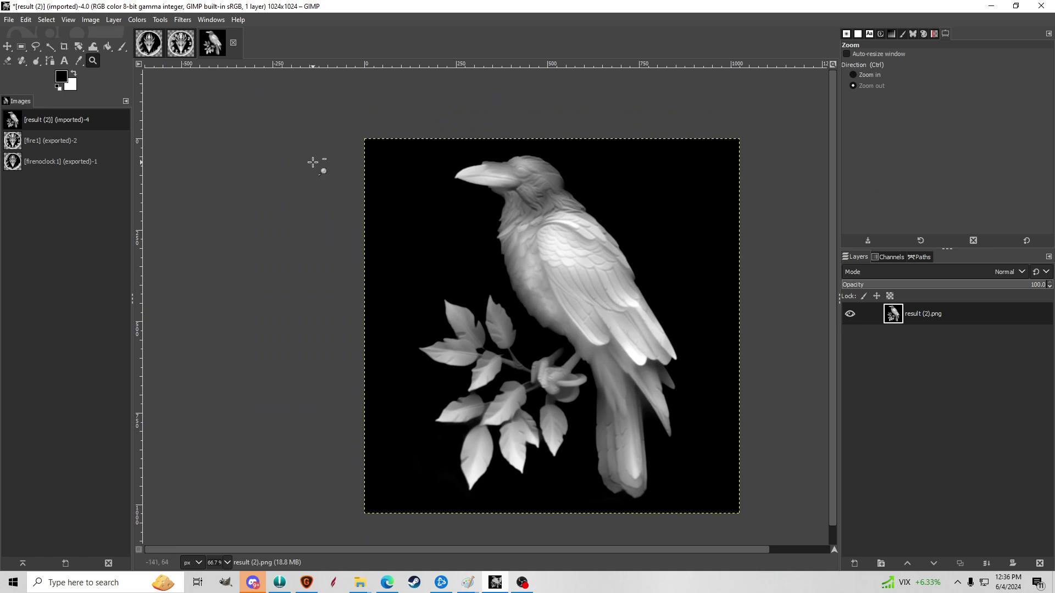
left_click(137, 20)
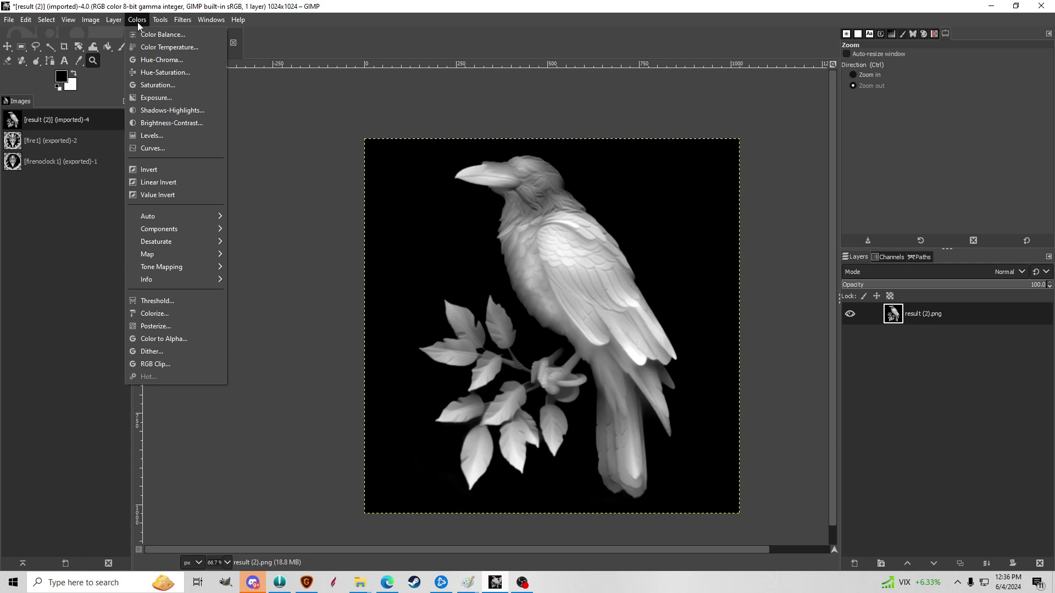
left_click(540, 8)
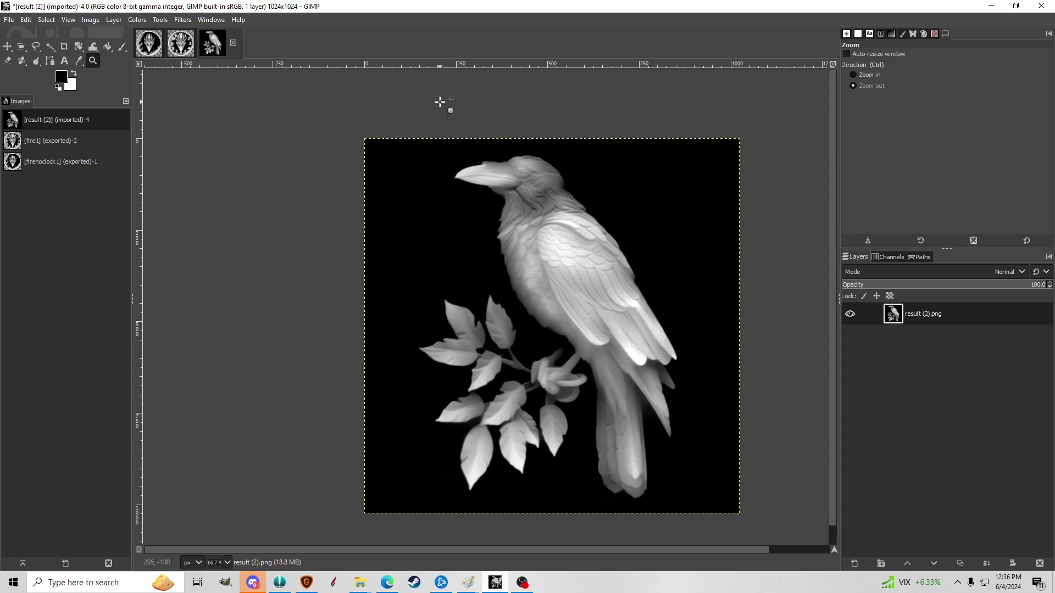
left_click(137, 20)
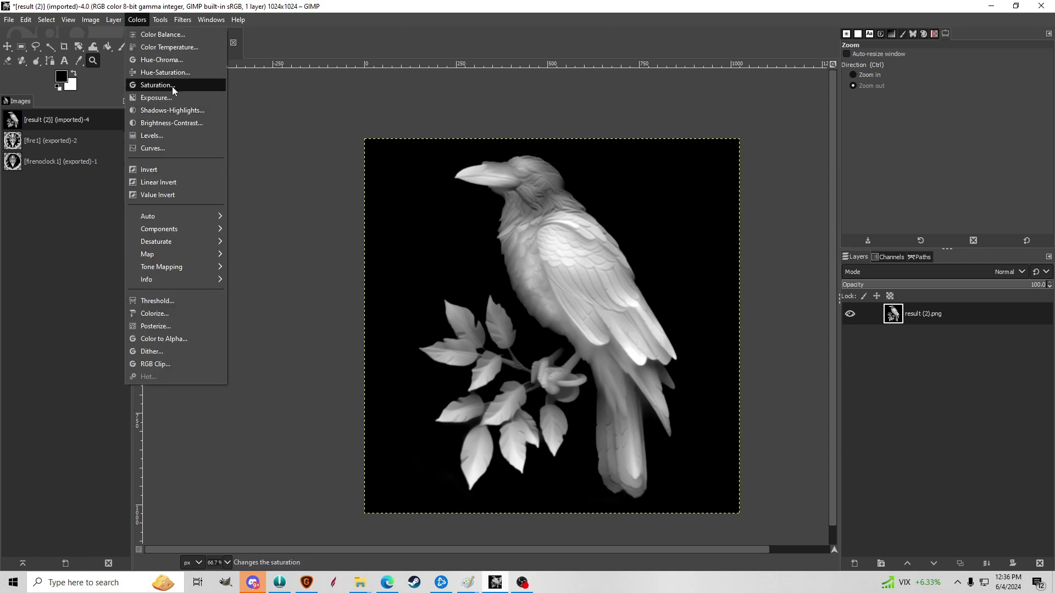
left_click(198, 125)
left_click(724, 201)
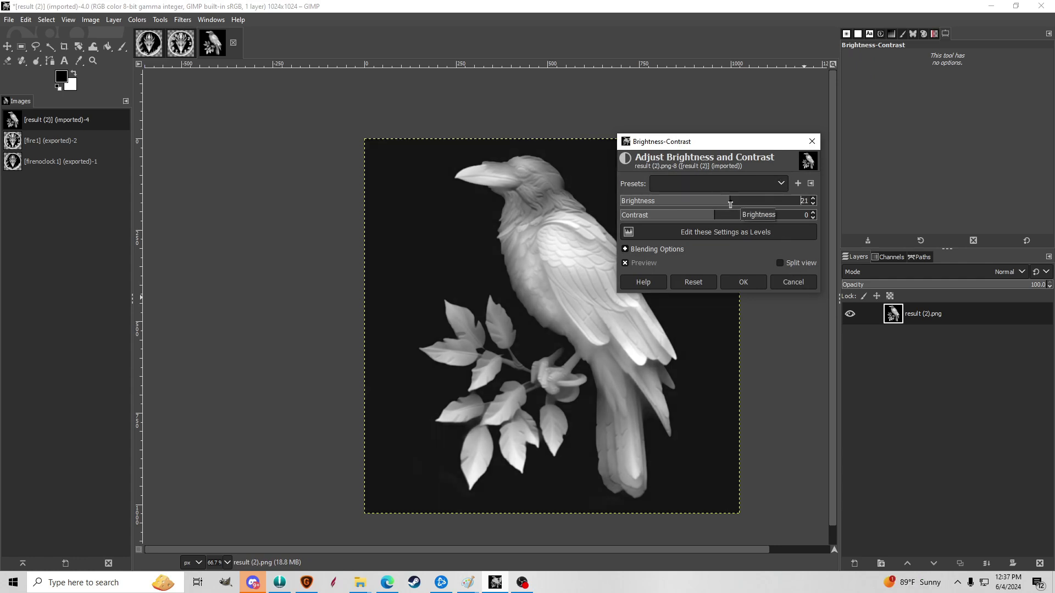
left_click(719, 215)
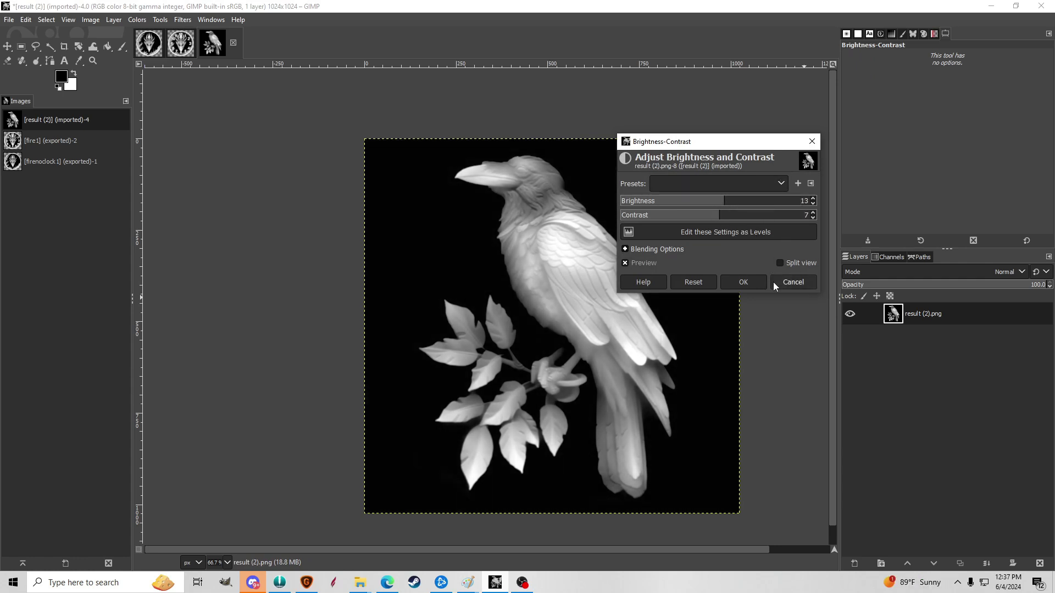
left_click(743, 281)
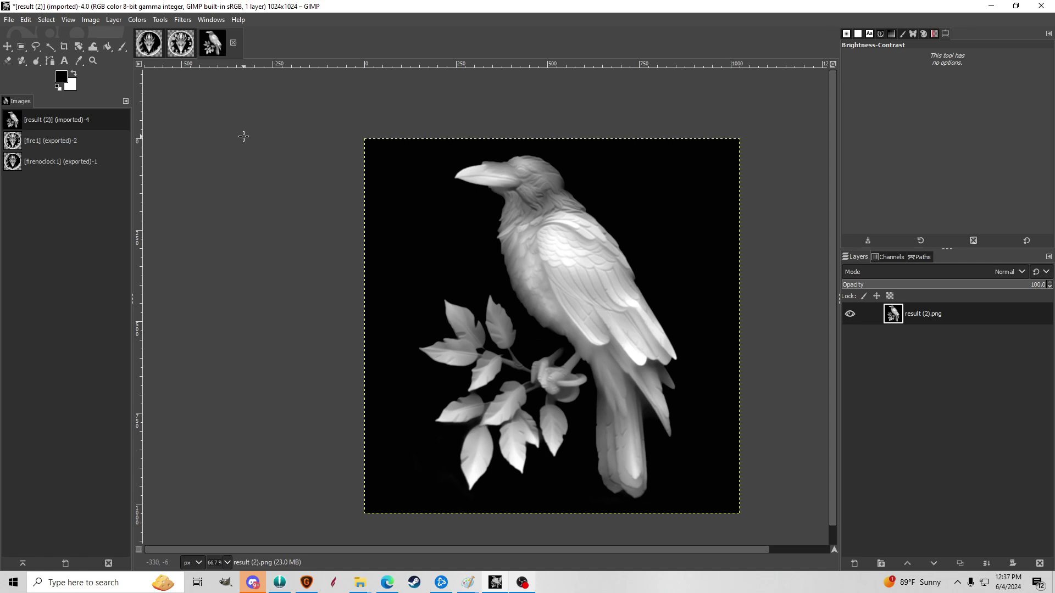
Copy the entire raven image using a rectangular selection drawn around it, and clear the selection.
left_click(22, 48)
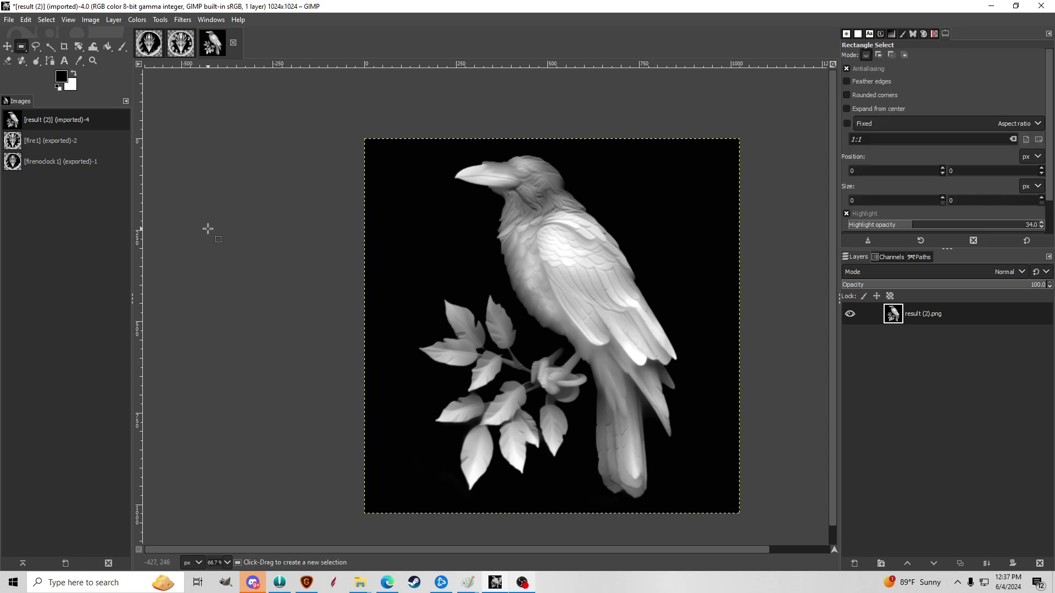
left_click_drag(797, 107, 323, 522)
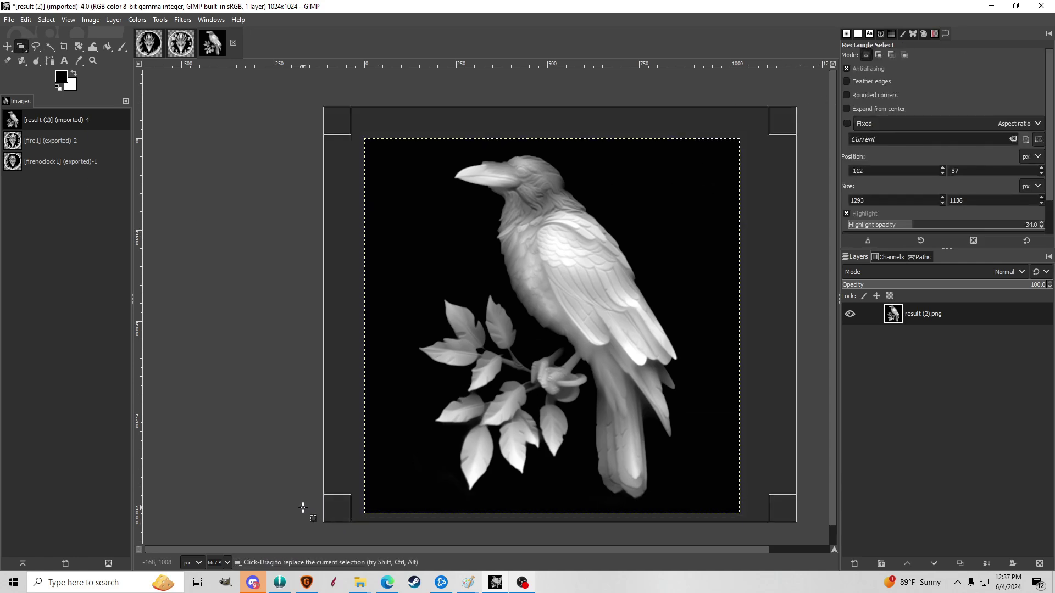
left_click(208, 312)
Create a new image 1500 px wide and 1500 px high.
left_click(9, 19)
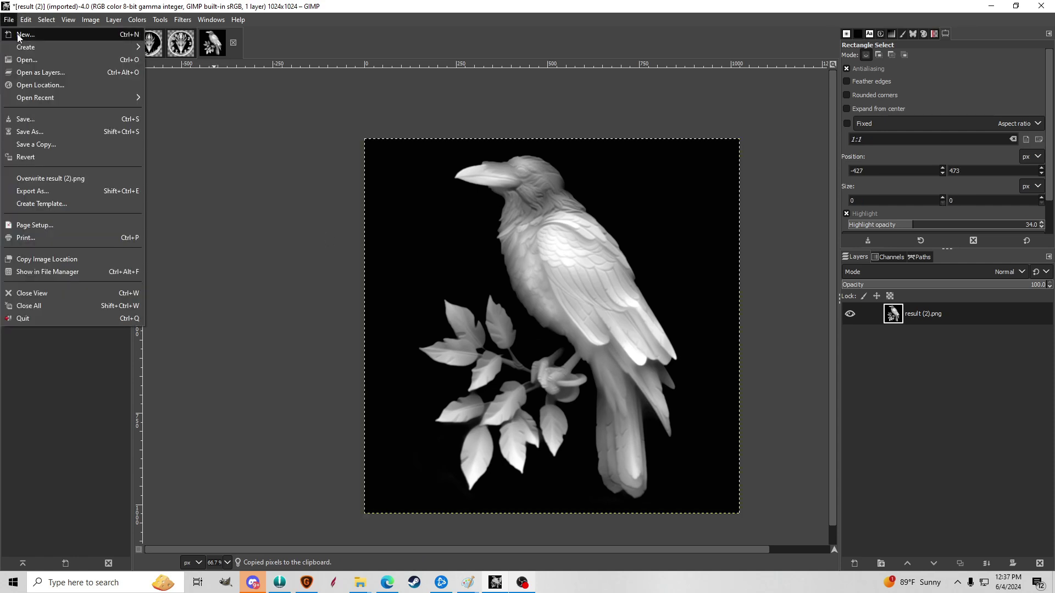
left_click(25, 35)
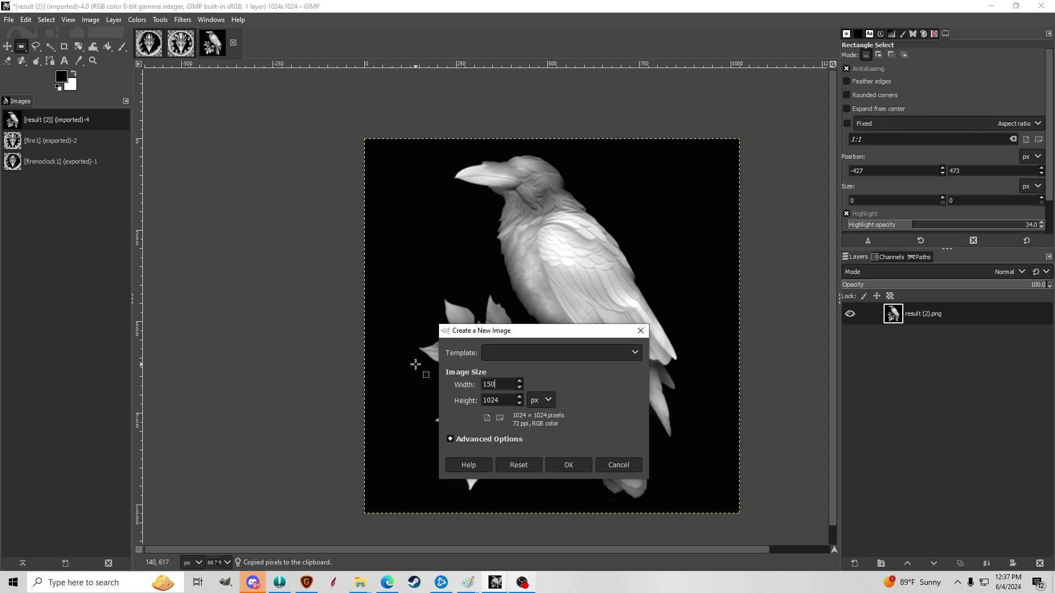
double_click(490, 402)
type("1500")
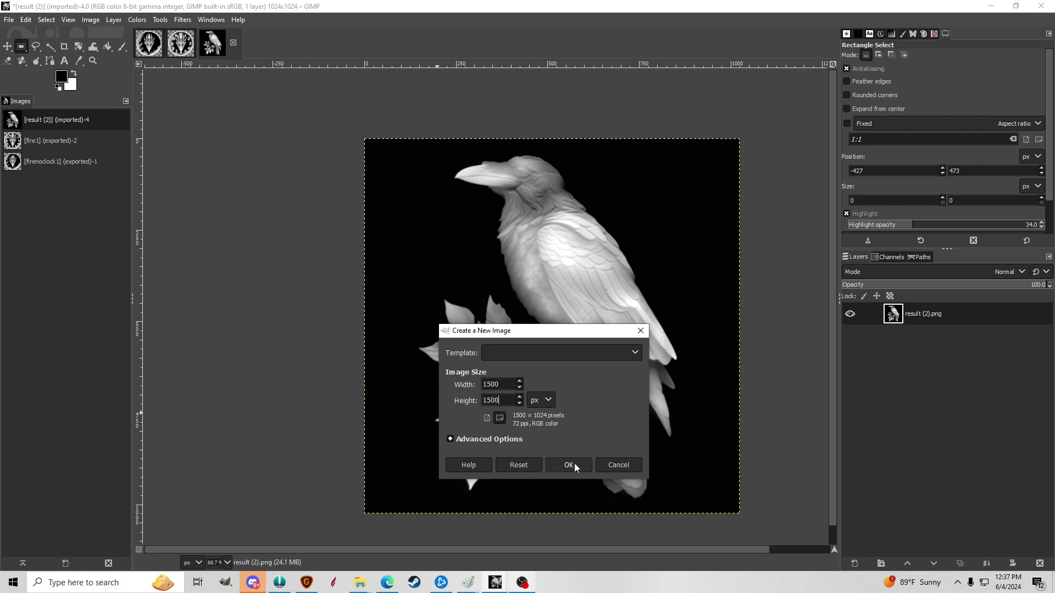
left_click(572, 464)
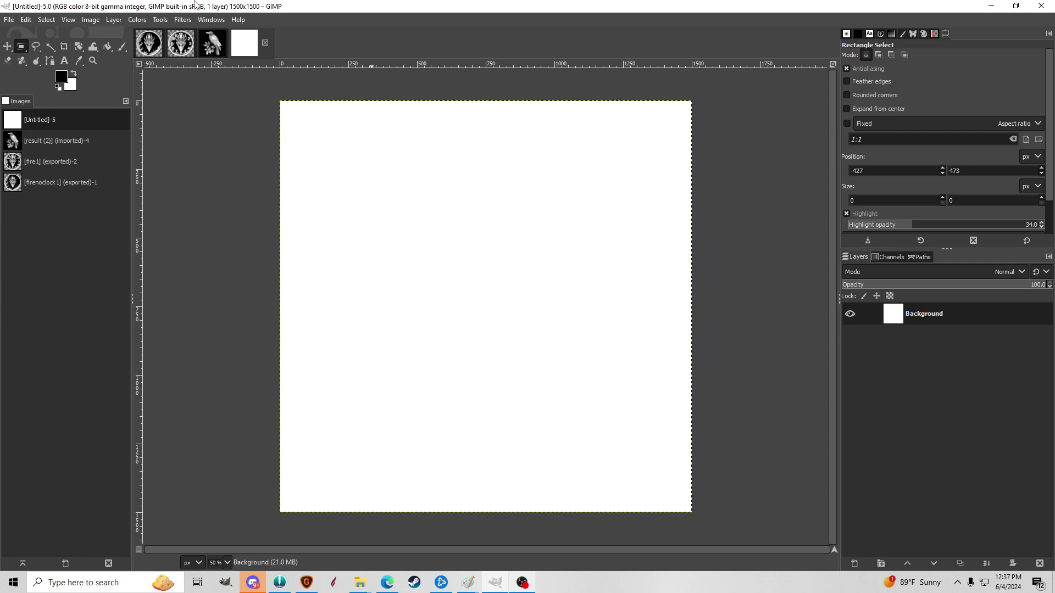
Fill the new image's background with black, and paste and anchor the copied raven on it.
left_click(109, 47)
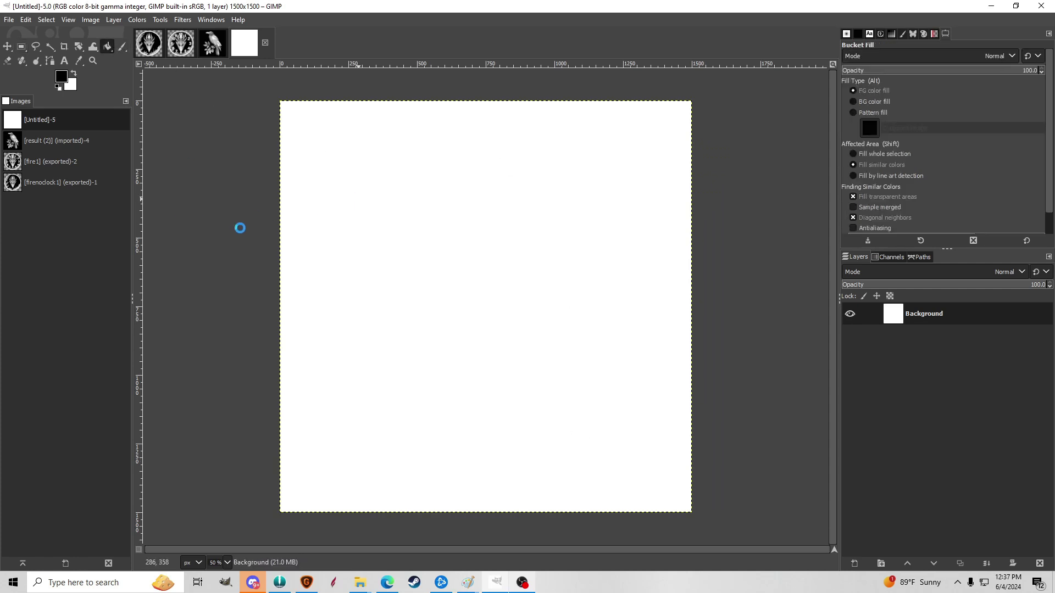
left_click(480, 305)
key("ctrl+v")
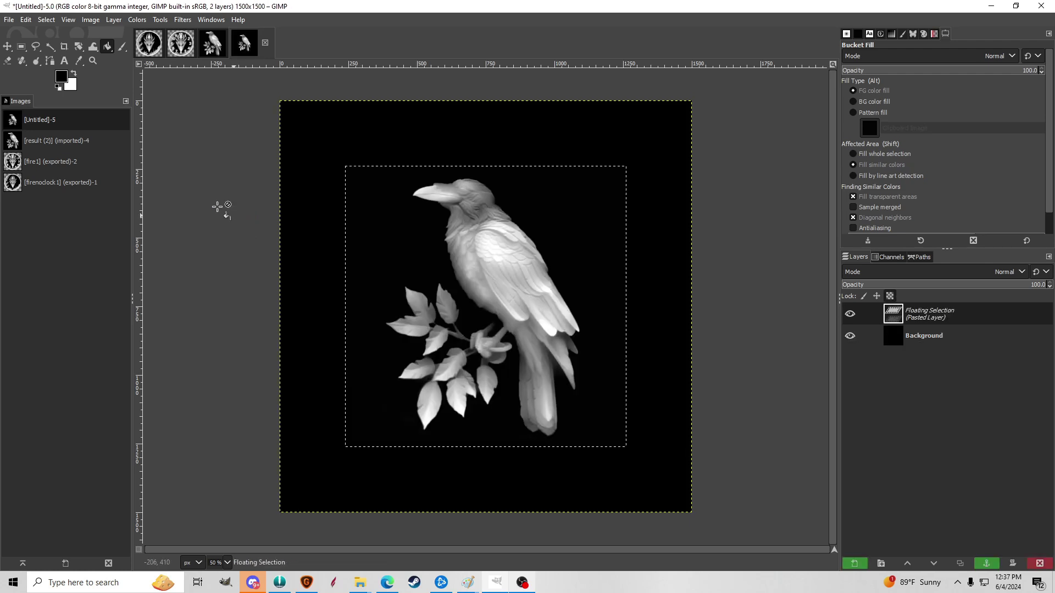
left_click(21, 47)
left_click(230, 167)
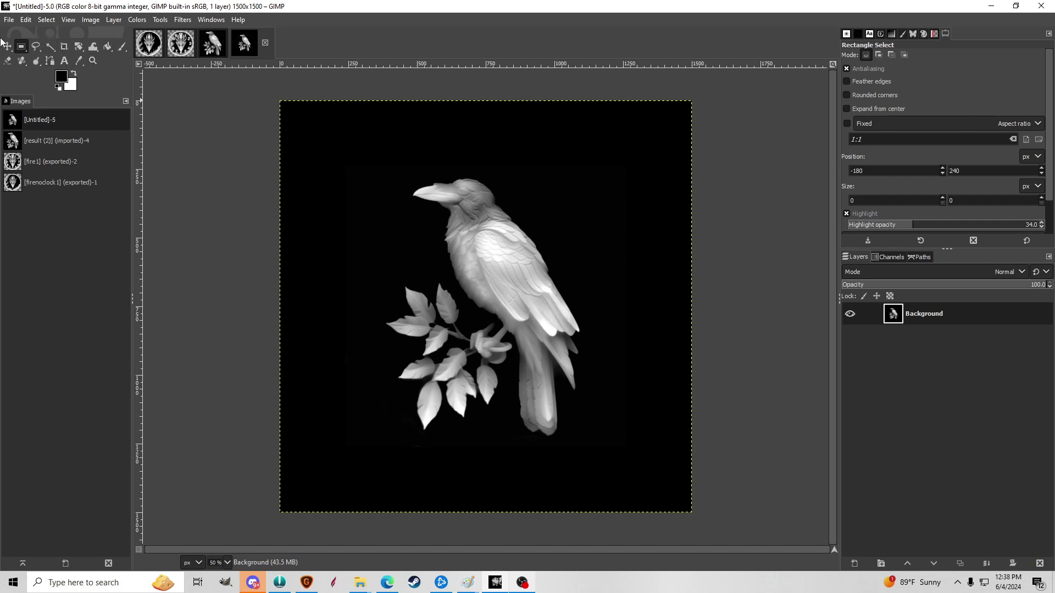
Draw a circular selection of about 1174 × 1174 px centred around the raven and its leaves, and copy it.
key("e")
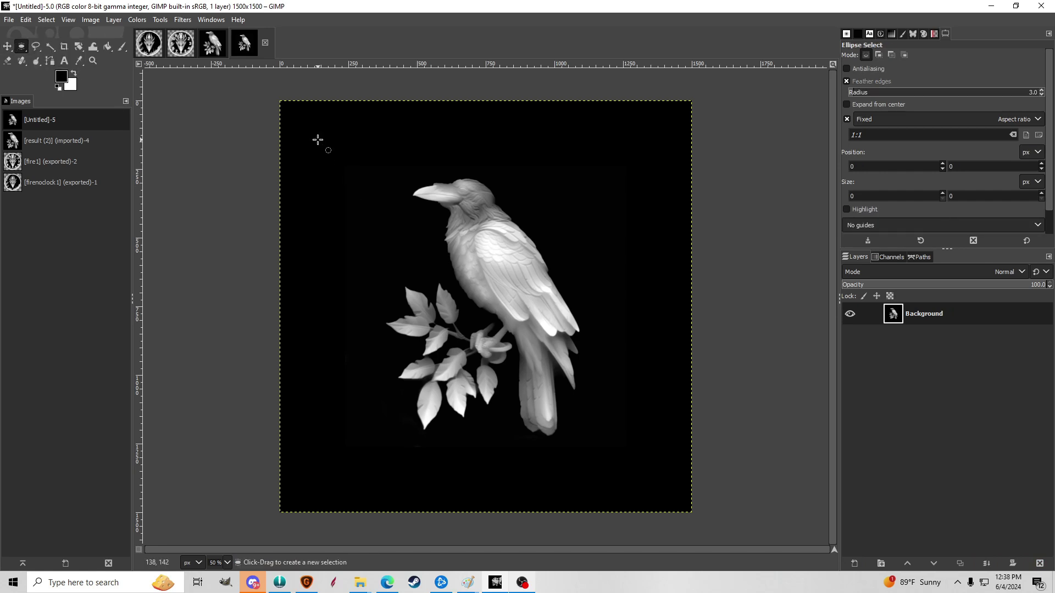
left_click_drag(317, 139, 596, 462)
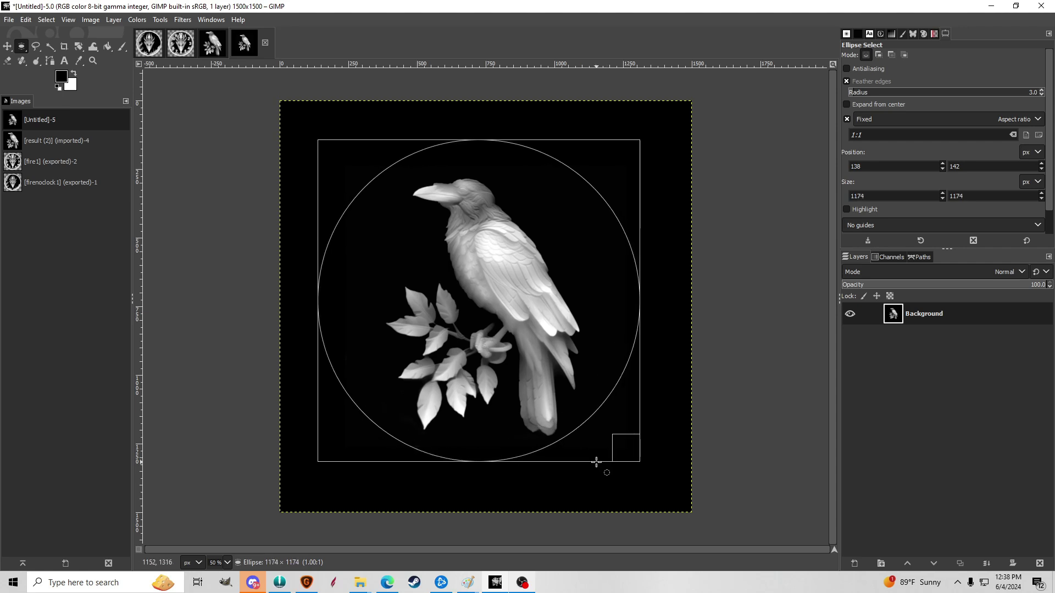
left_click_drag(553, 376, 556, 384)
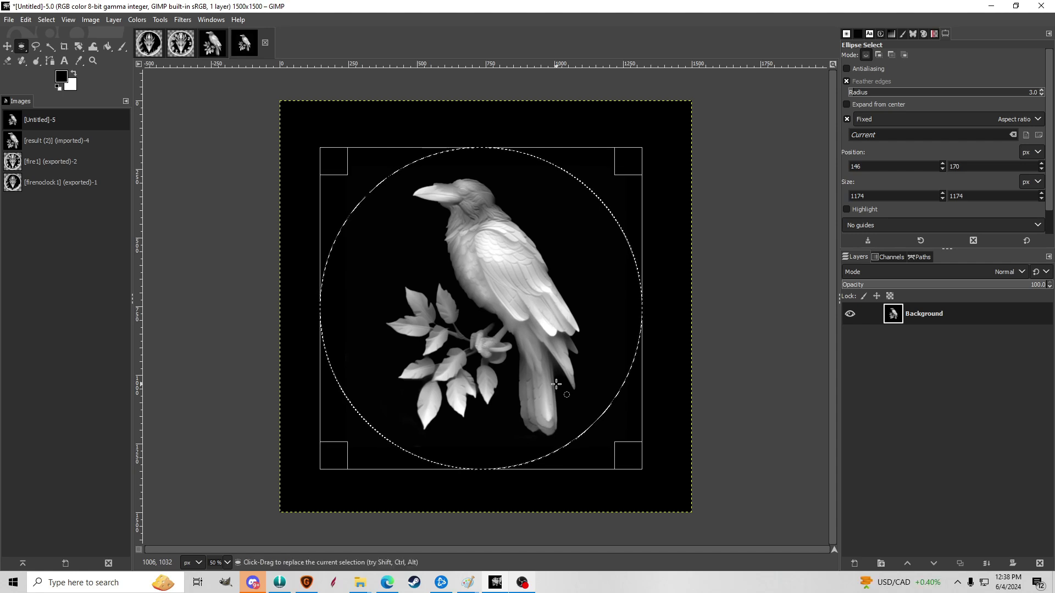
key("ctrl+c")
Create another new 1500 × 1500 px image with a white background and paste the copied raven circle into it.
right_click(549, 336)
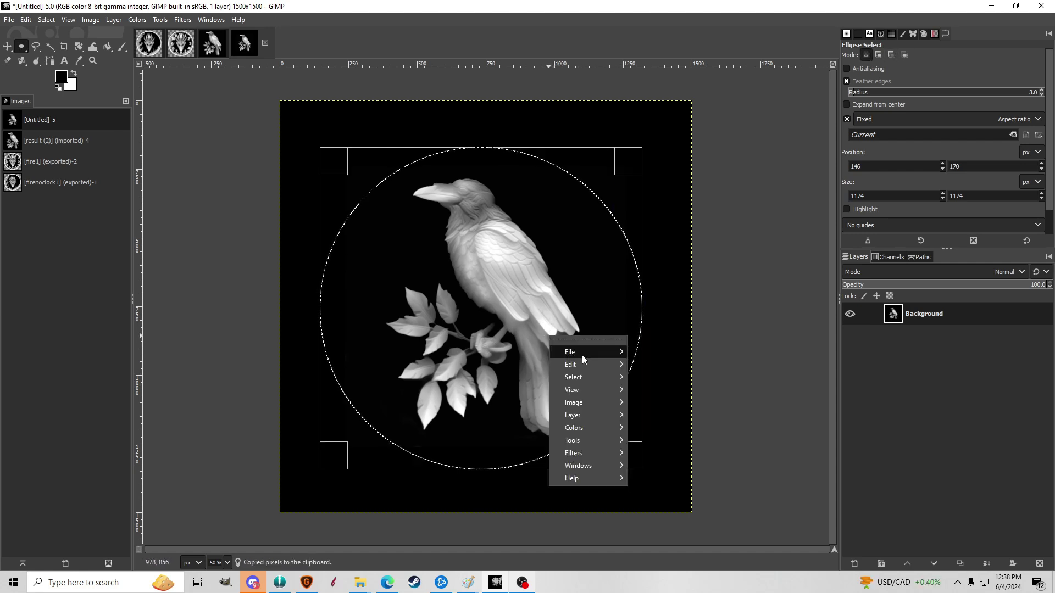
left_click(15, 28)
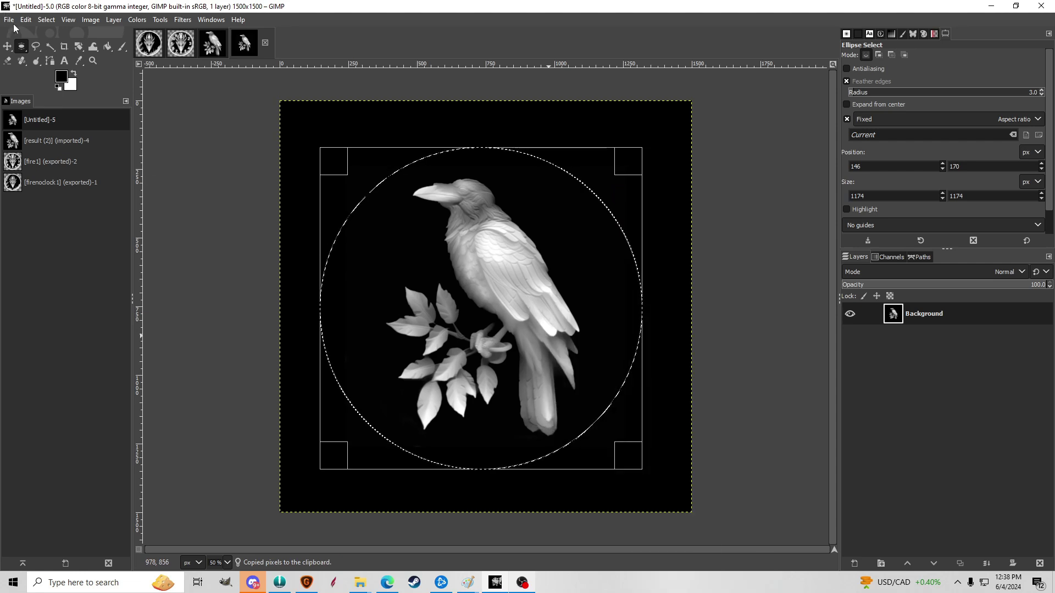
left_click(11, 21)
left_click(23, 32)
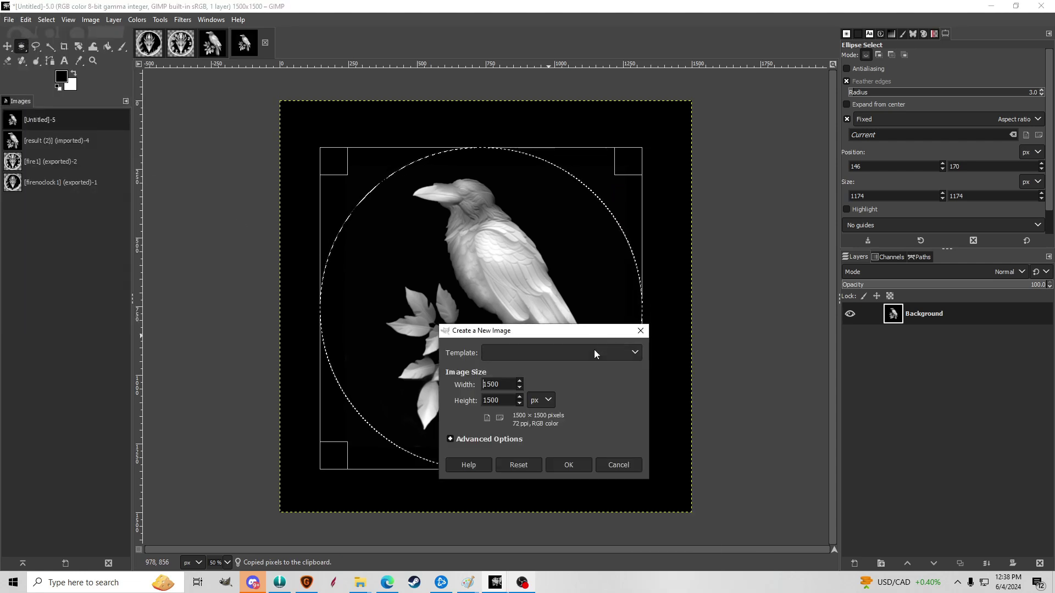
left_click(568, 465)
key("ctrl+v")
left_click(329, 160)
Draw a circular selection of about 1266 × 1266 px around the black disc, centred to include an even white rim, and copy it.
left_click_drag(328, 161, 632, 508)
left_click_drag(567, 405, 520, 370)
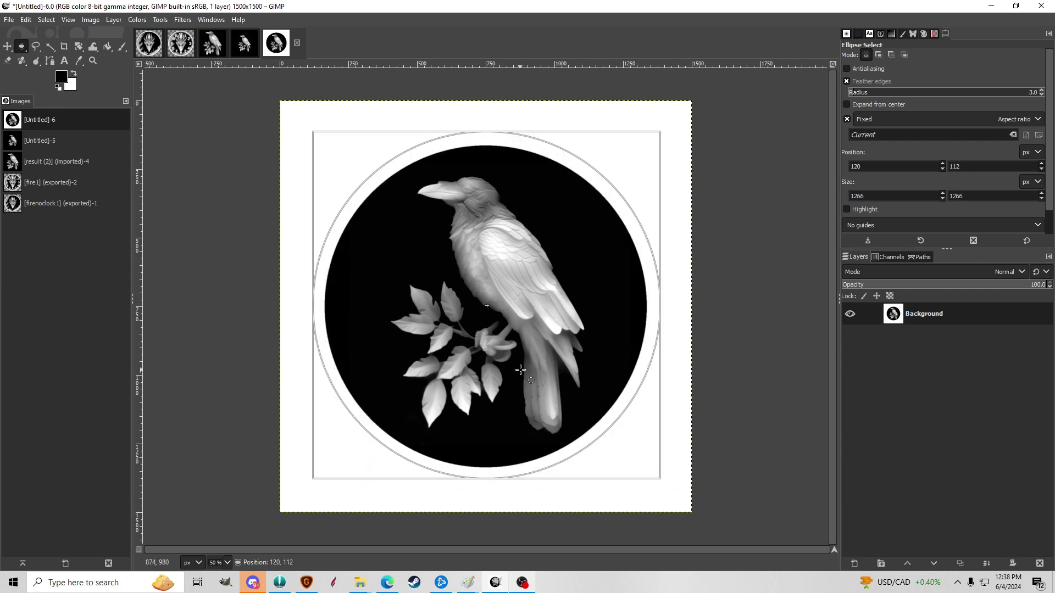
key("Return")
key("ctrl+c")
Paste the copied white-rimmed raven disc as a new image.
right_click(570, 318)
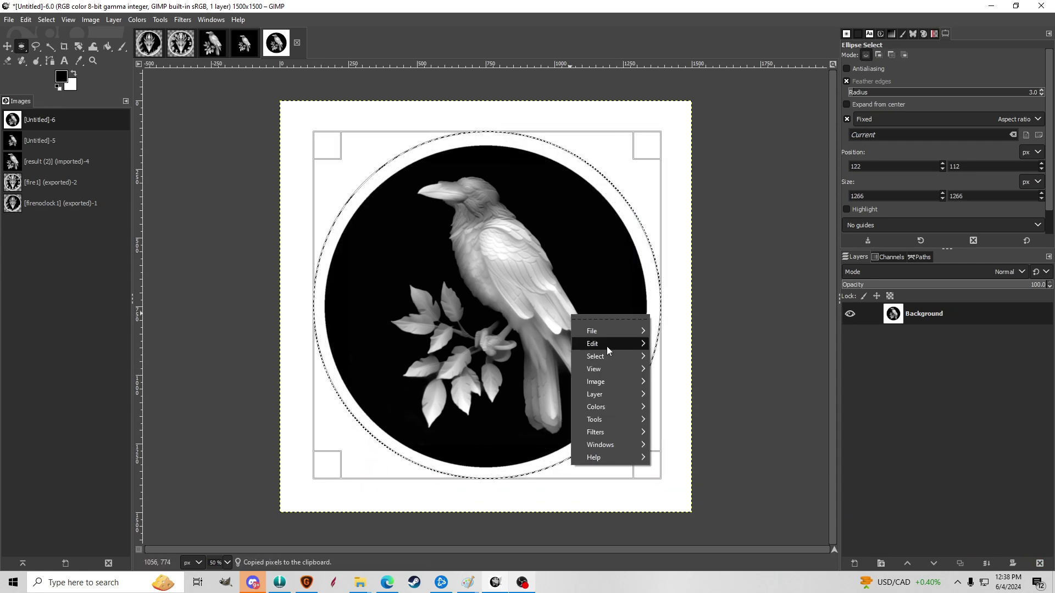
mouse_move(607, 346)
mouse_move(740, 386)
left_click(885, 400)
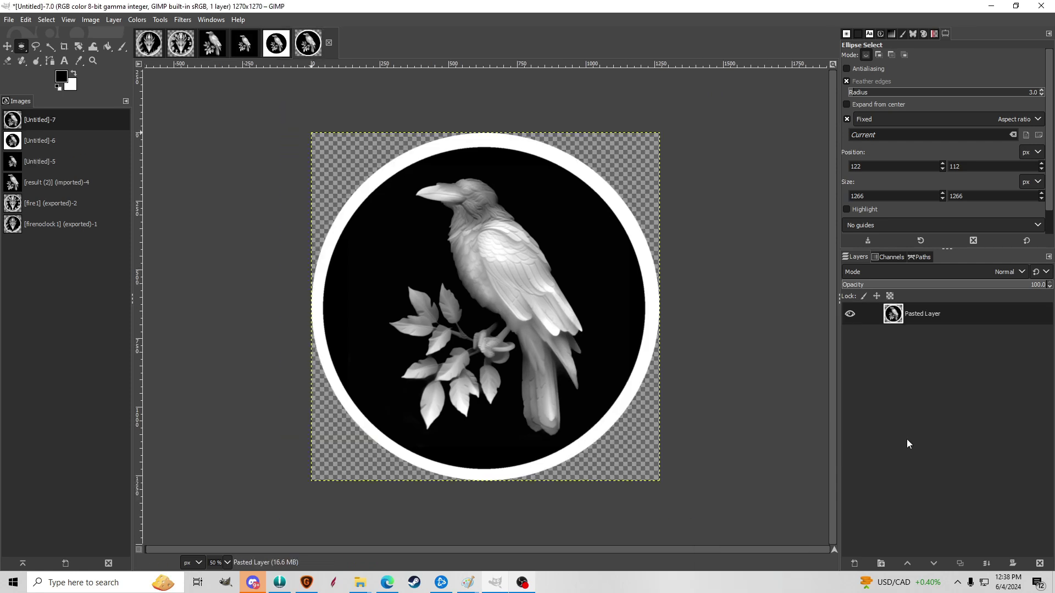